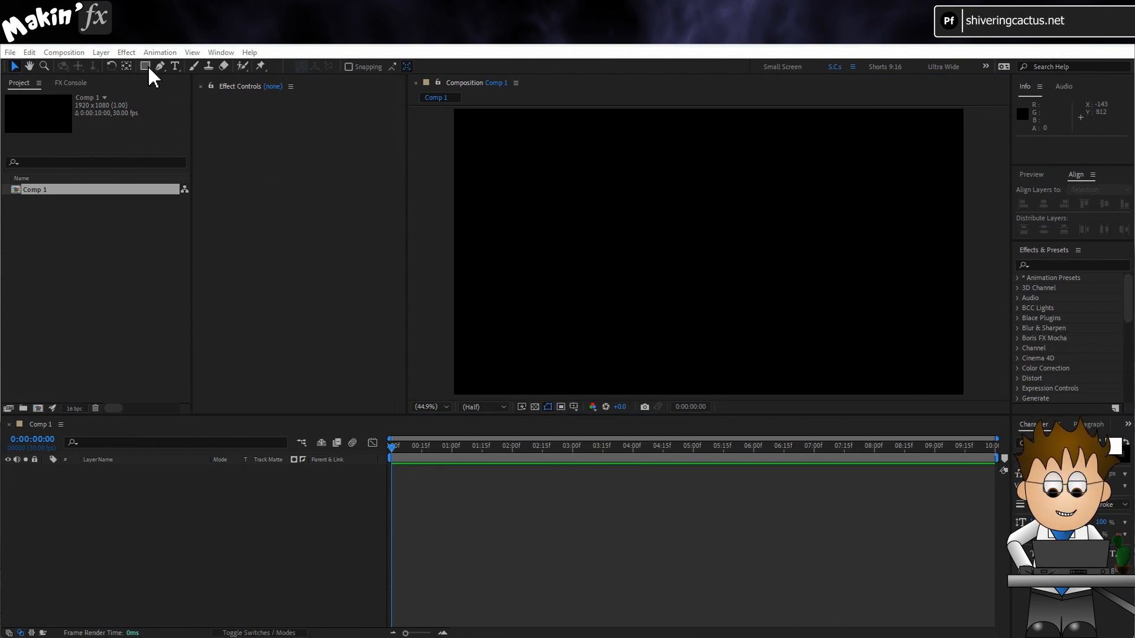
- Choose the Ellipse tool with no layer selected in Comp 1
click(332, 512)
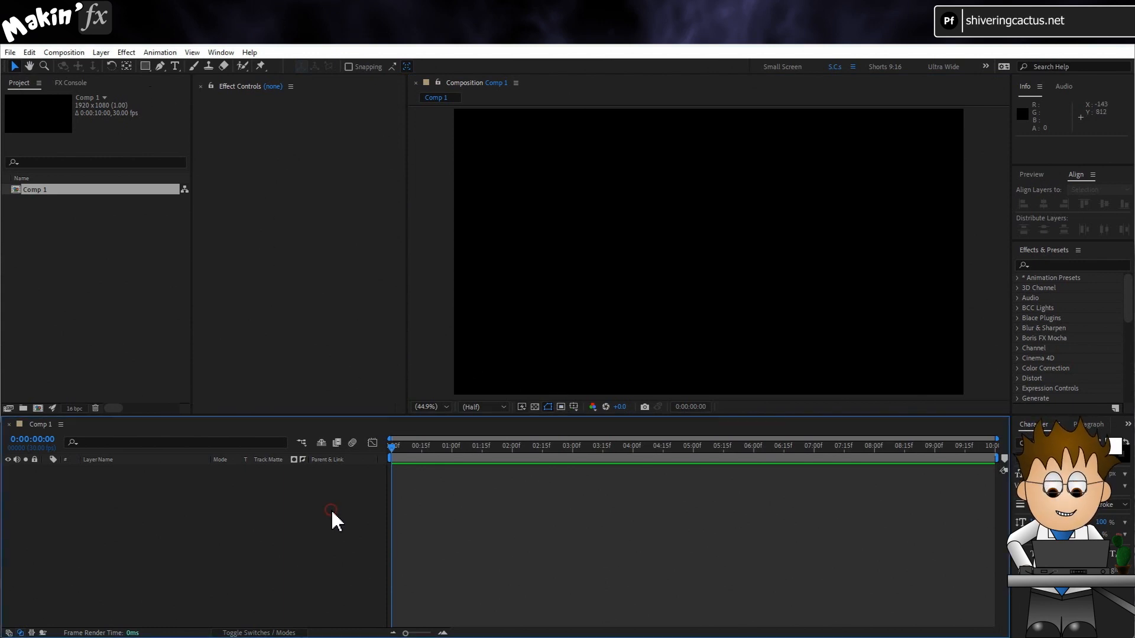
click(146, 65)
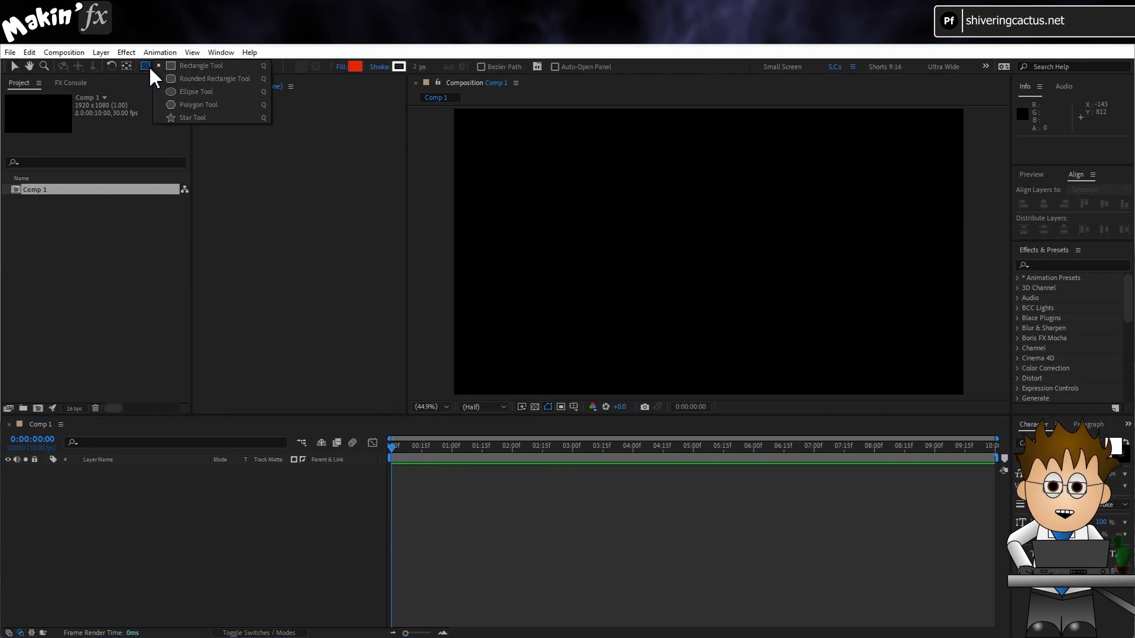
click(193, 93)
drag(536, 179, 617, 261)
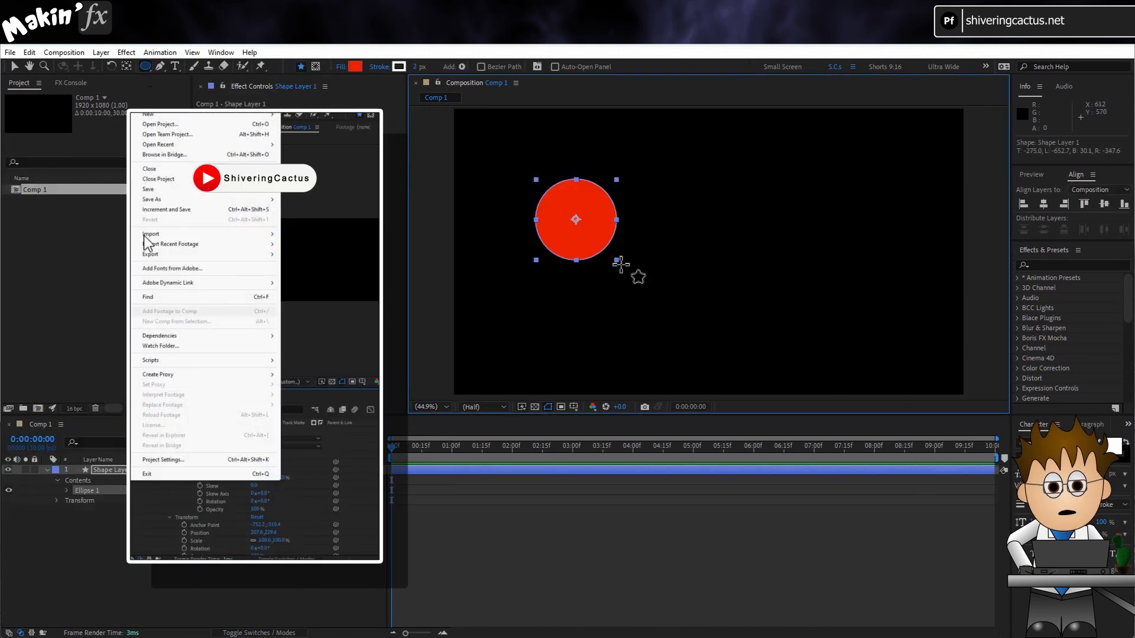
key(ctrl+Home)
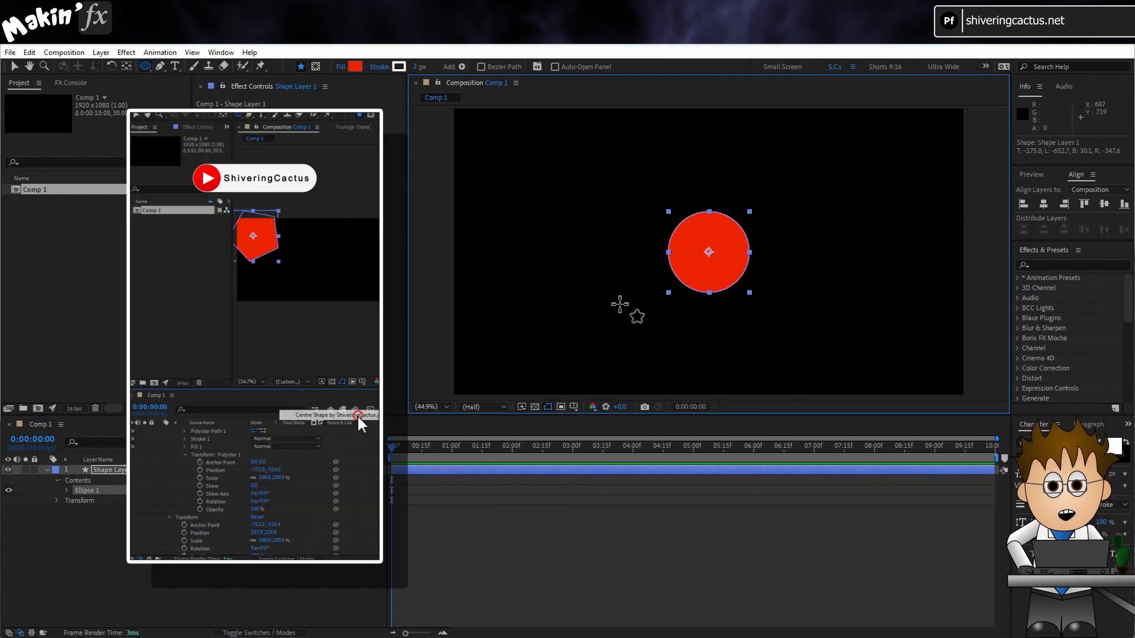
key(ctrl+z)
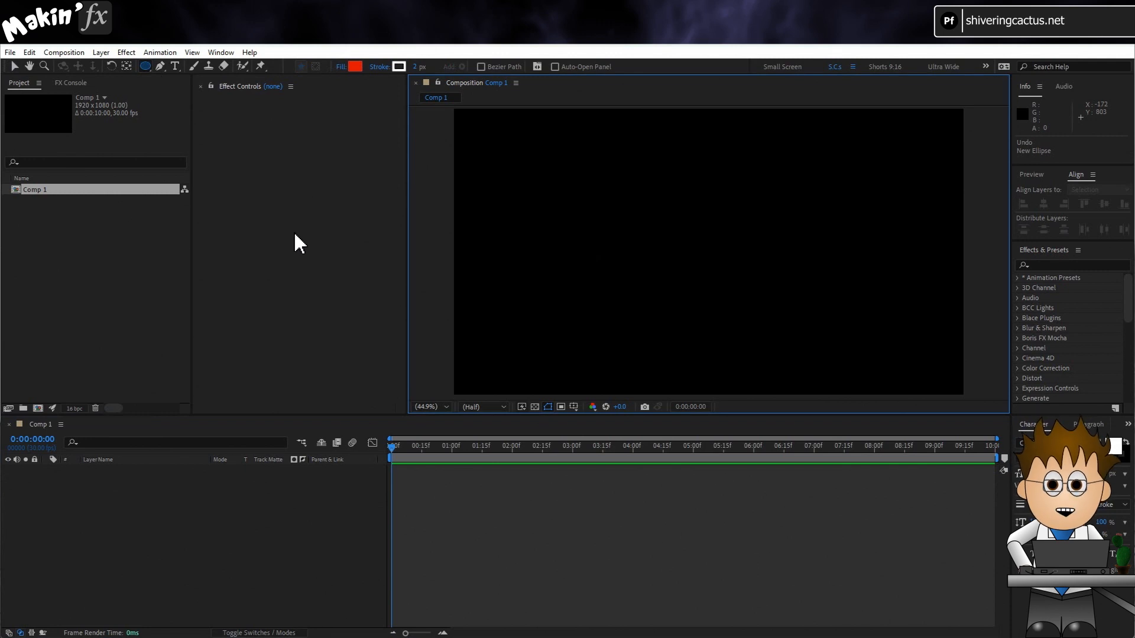
- Add an ellipse shape layer filling the composition, unlink its size proportions and set the ellipse path size to 200 by 200
double_click(144, 66)
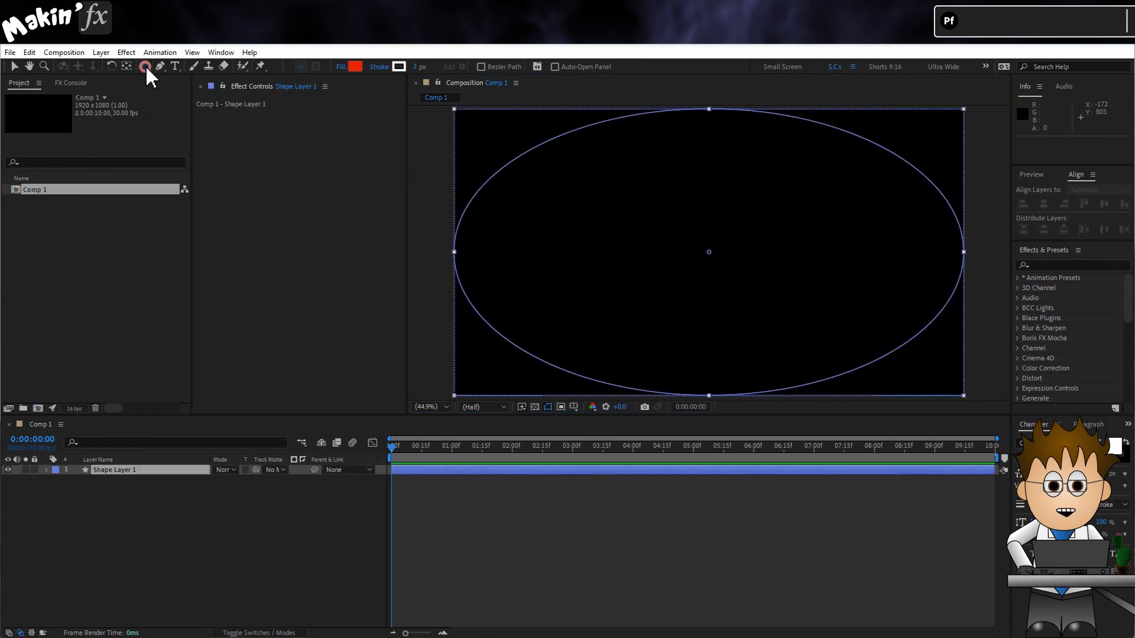
click(67, 491)
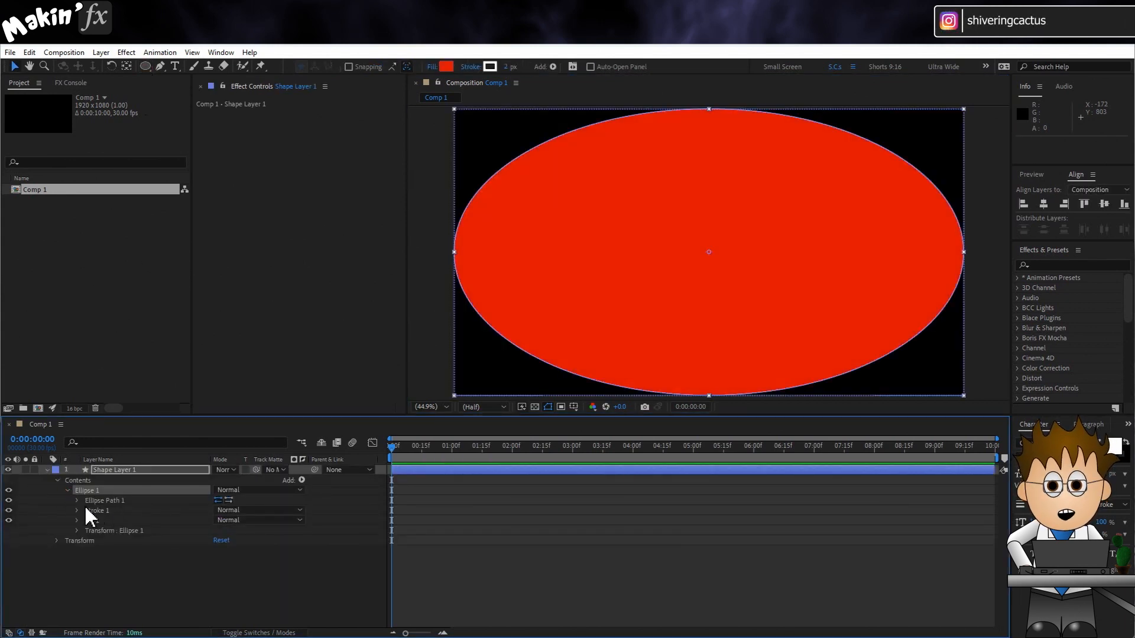
click(76, 501)
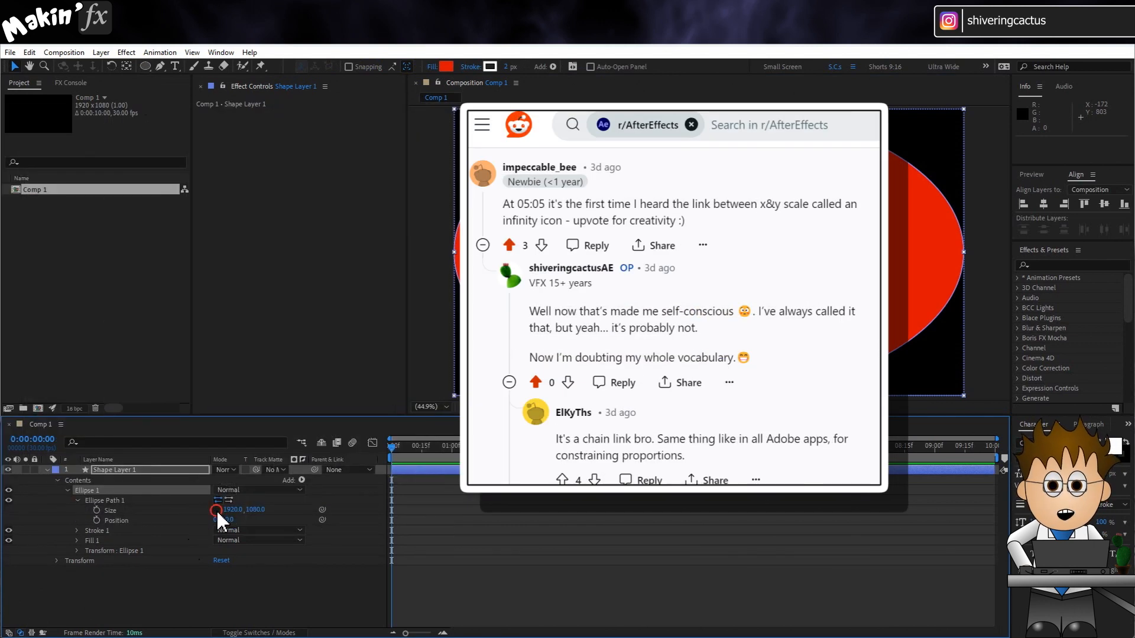
click(232, 510)
text(2)
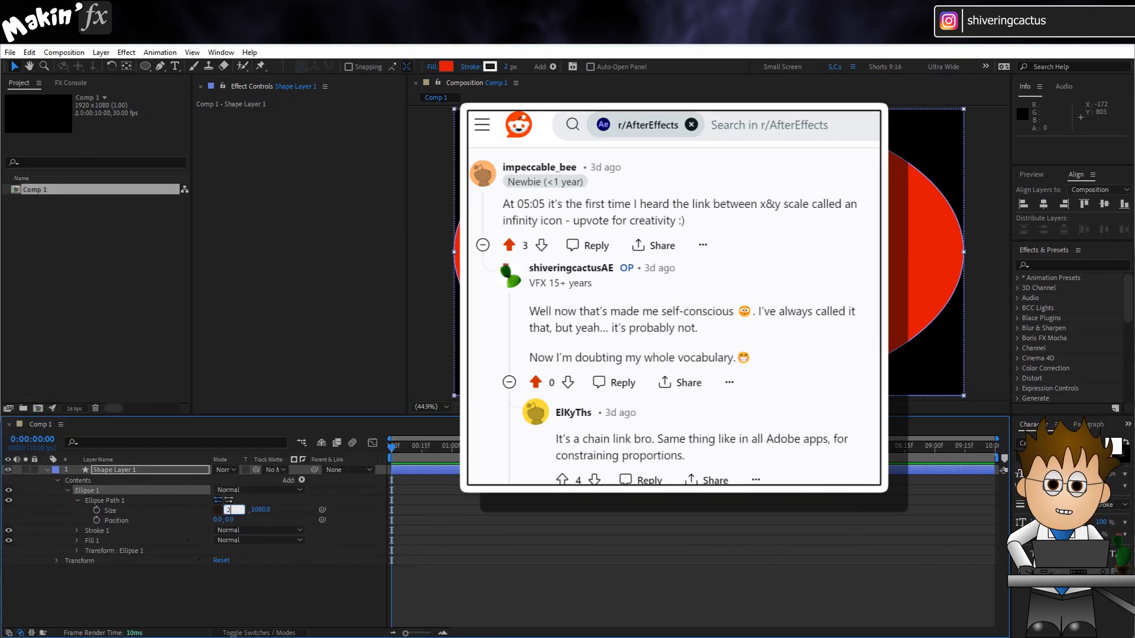
text(00)
click(253, 509)
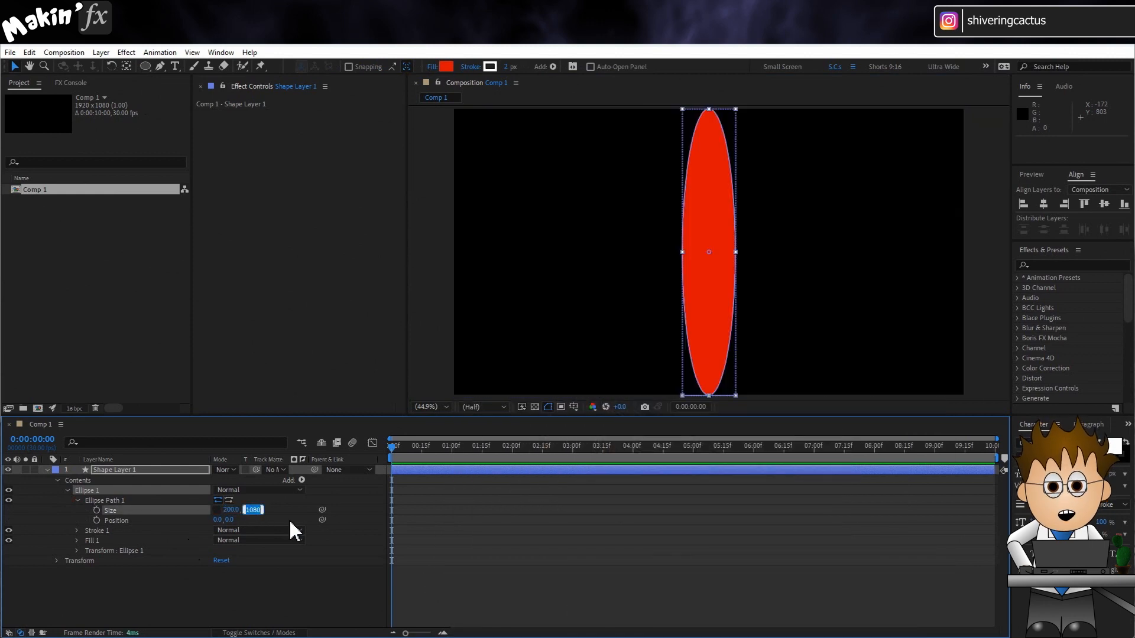
text(200)
key(Return)
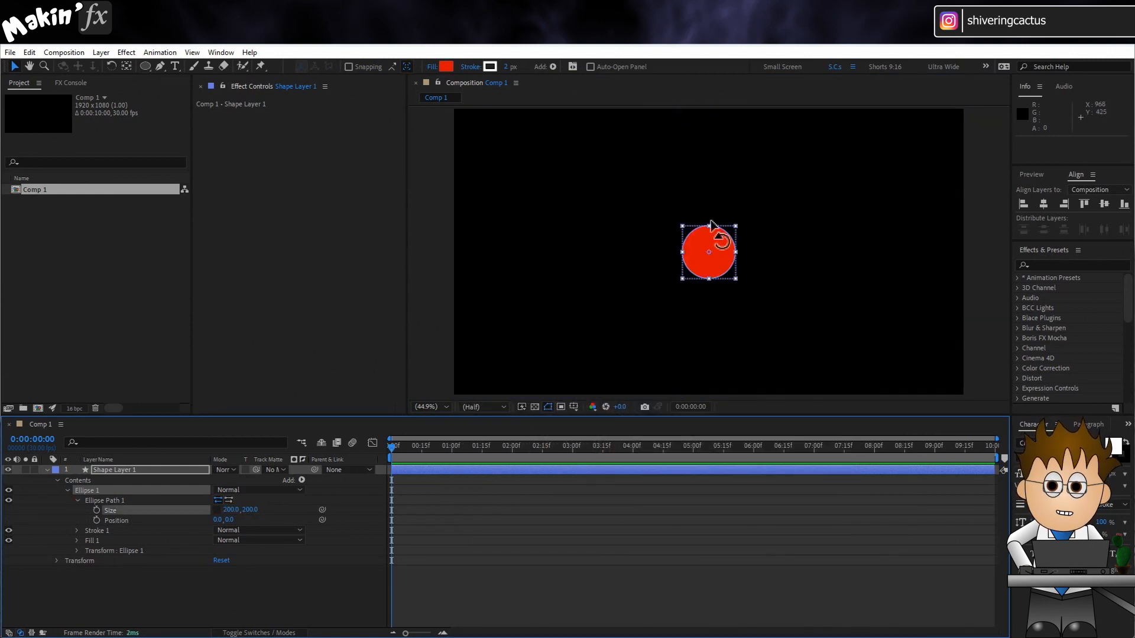
- Delete the ellipse's stroke and rename its shape layer as Circle
click(163, 530)
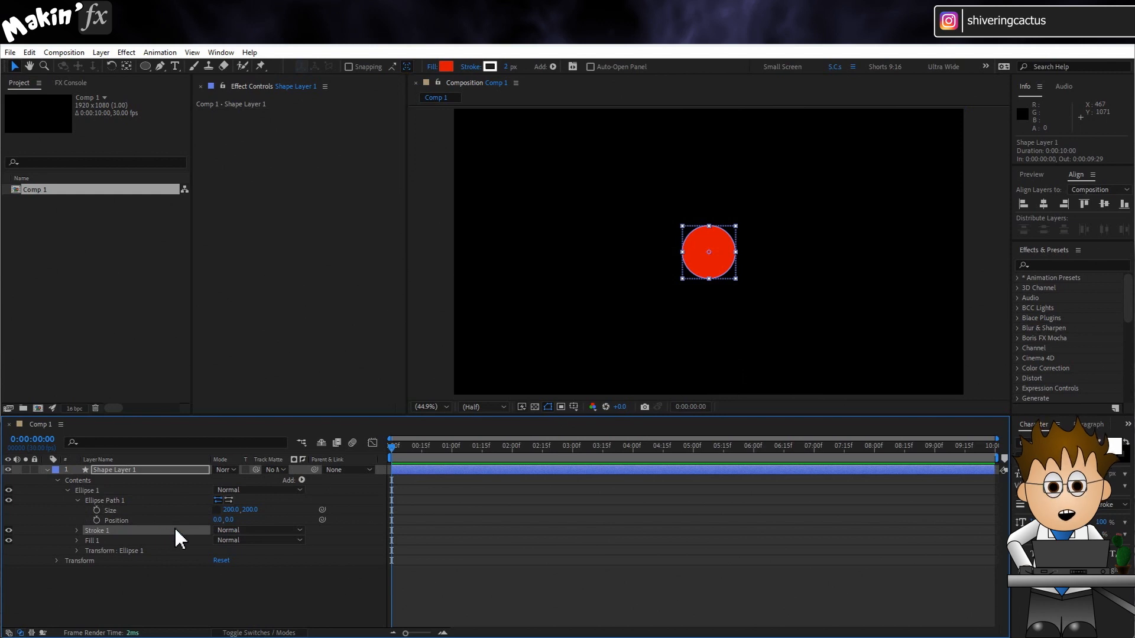
key(Delete)
click(119, 562)
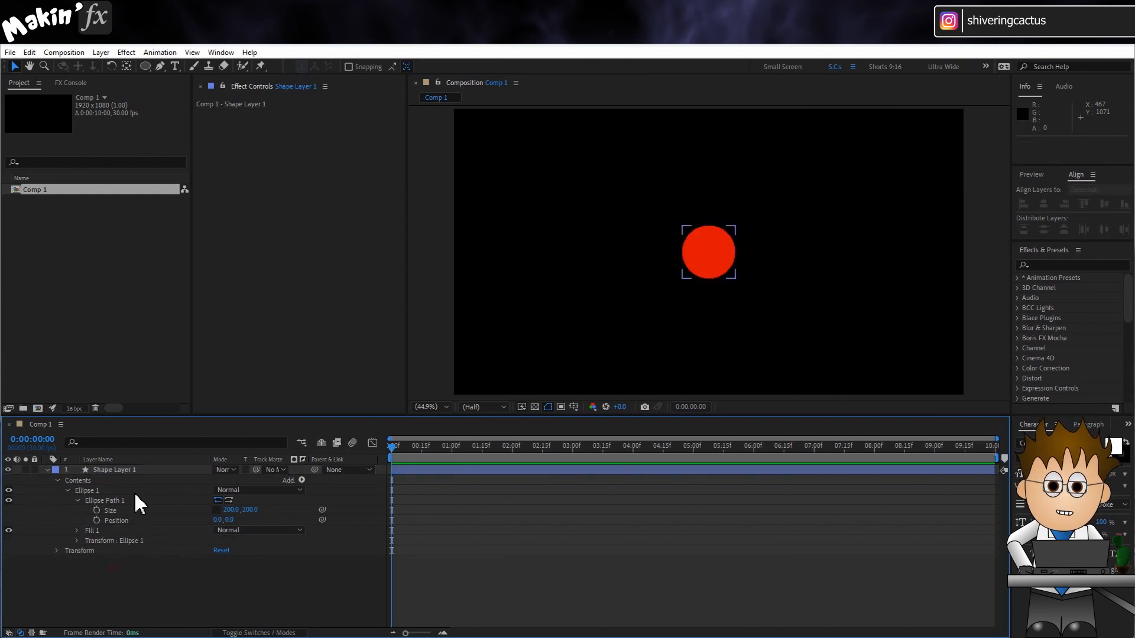
click(126, 469)
key(Return)
text(Circle)
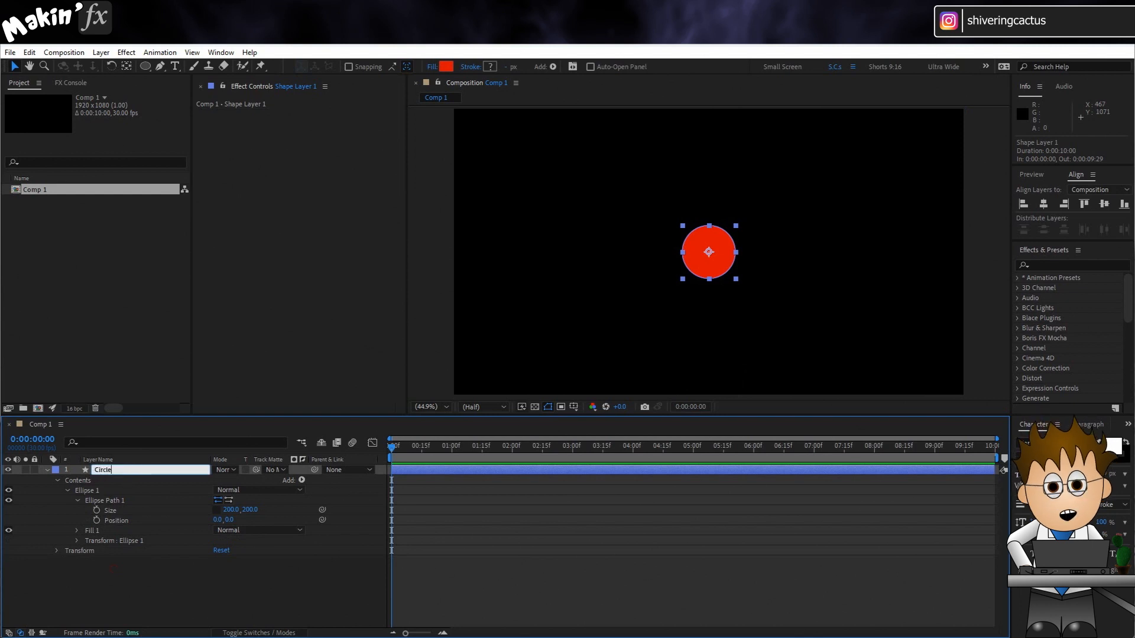
key(Return)
key(Return)
text(B)
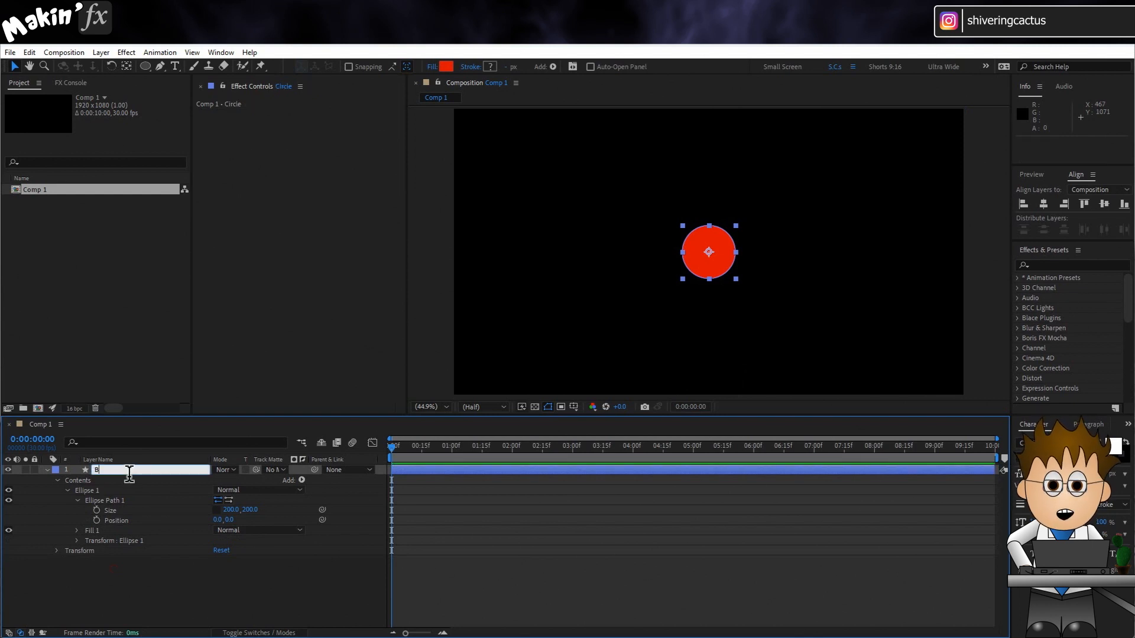
text( Ben Marriott)
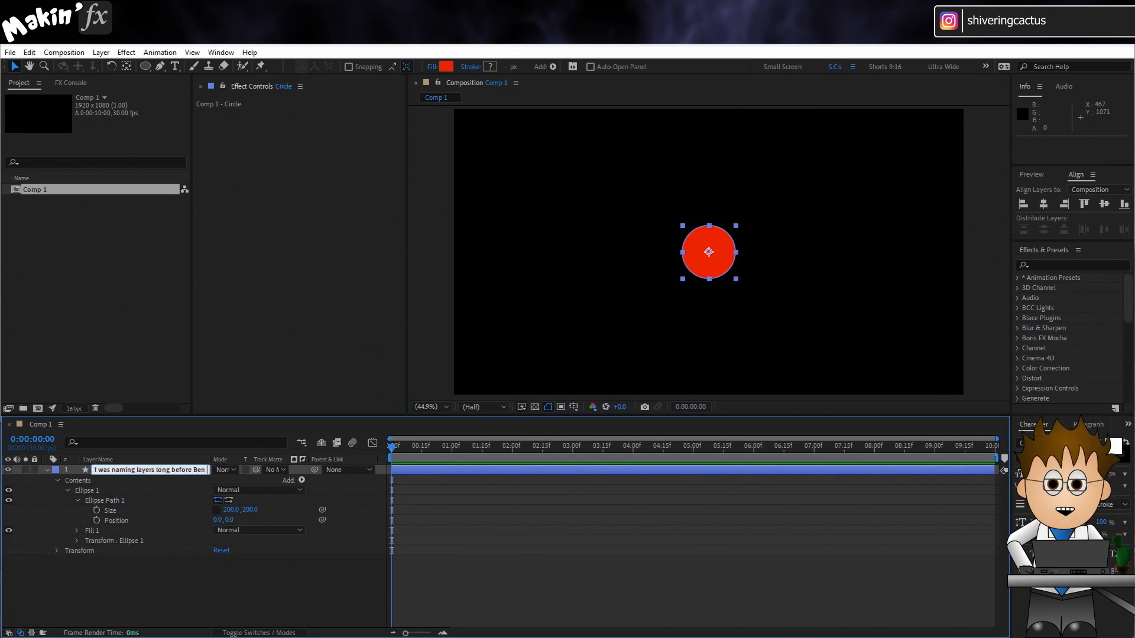
key(Return)
key(Return)
text(Circ)
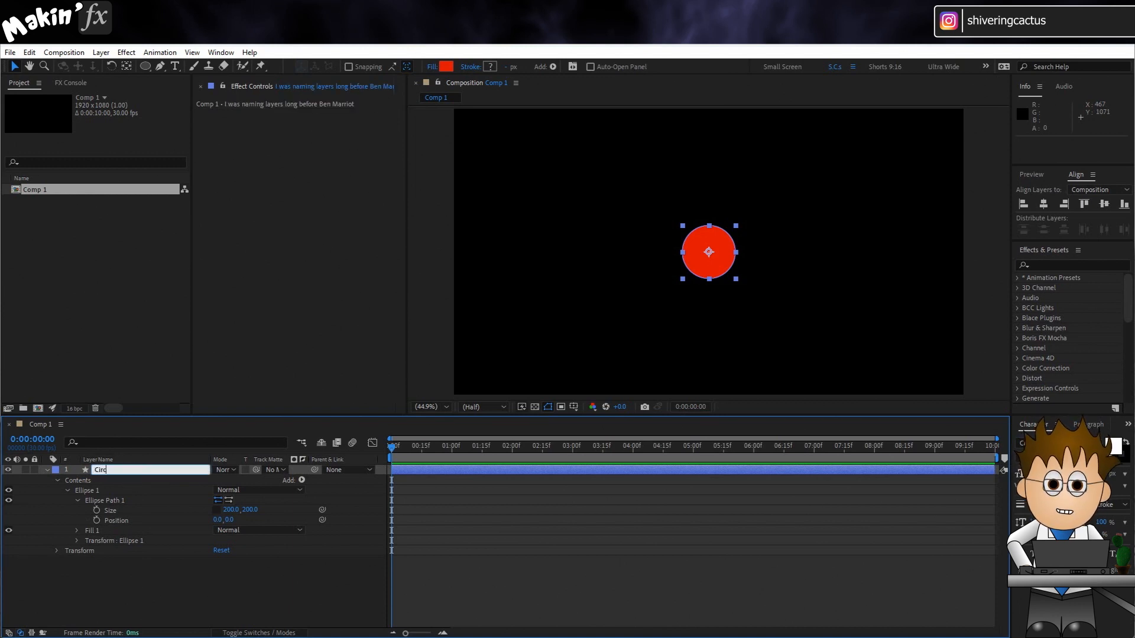
text(le)
key(Return)
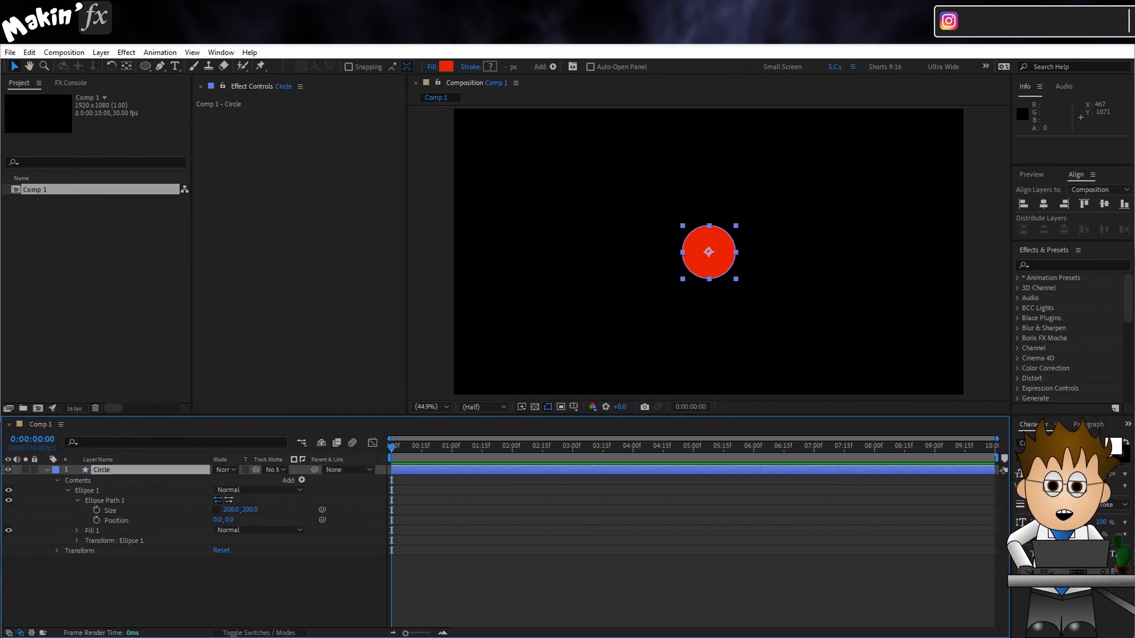
- Add a separate rectangle shape layer filling the whole composition, with the Circle layer deselected
click(171, 565)
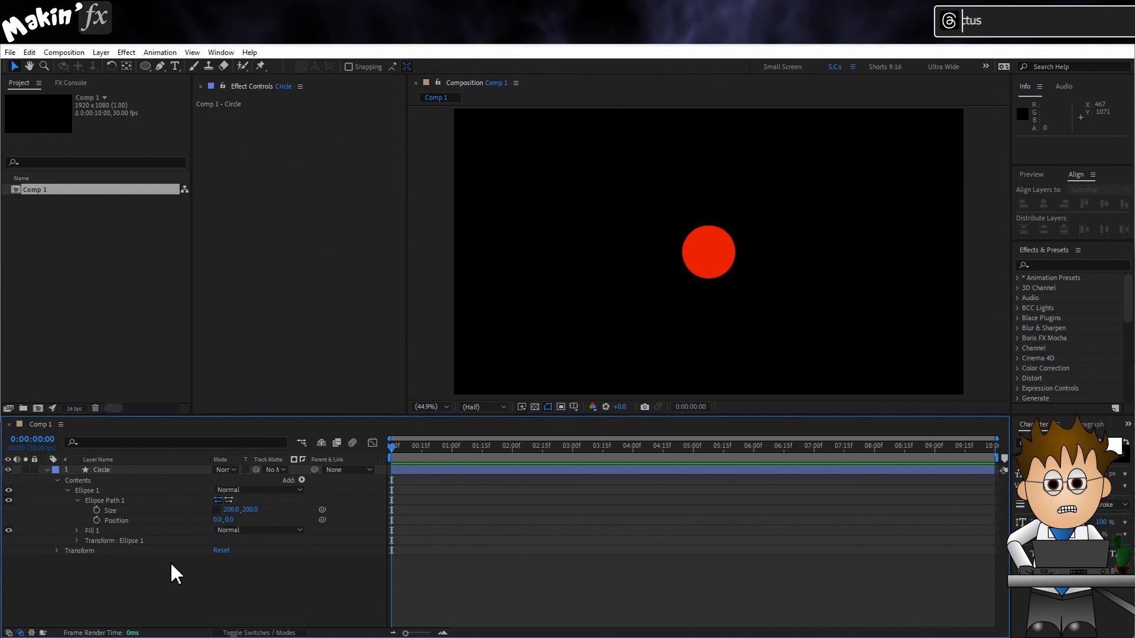
mouse_move(145, 66)
mouse_down()
mouse_move(179, 84)
mouse_move(178, 72)
mouse_up()
double_click(144, 66)
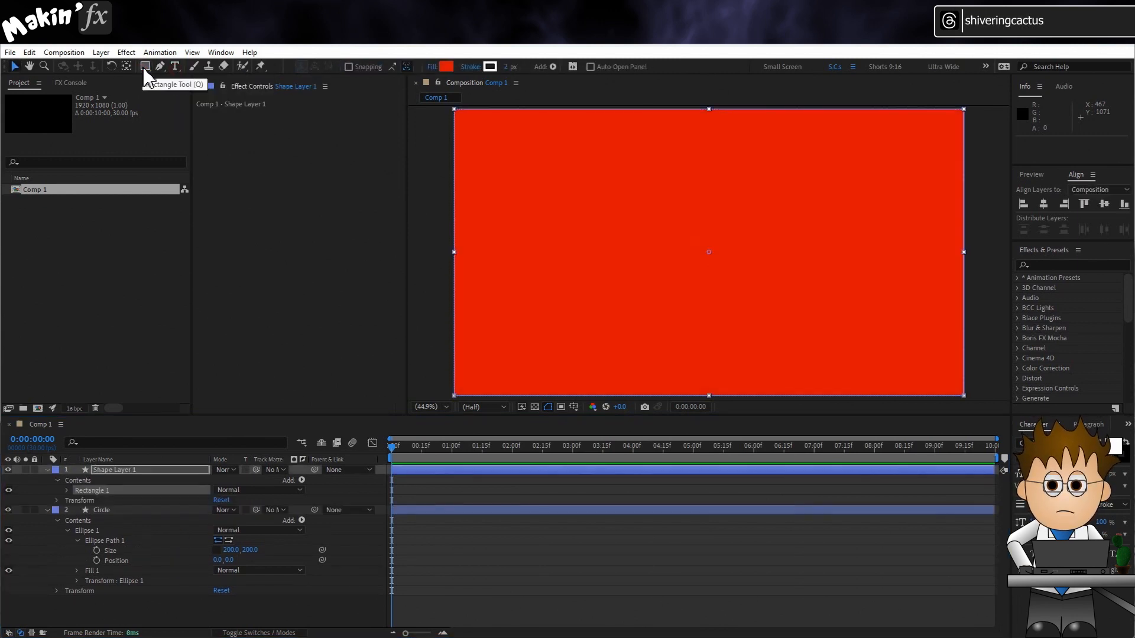
- Unlink the rectangle path's size proportions and set its size to 200 by 200
click(67, 490)
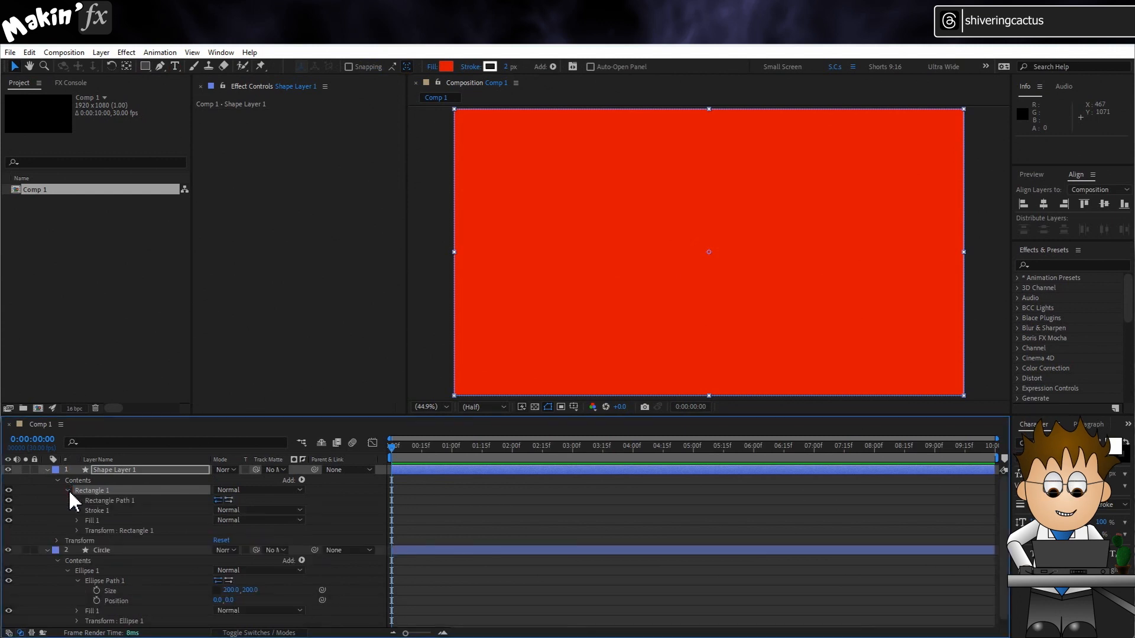
click(78, 500)
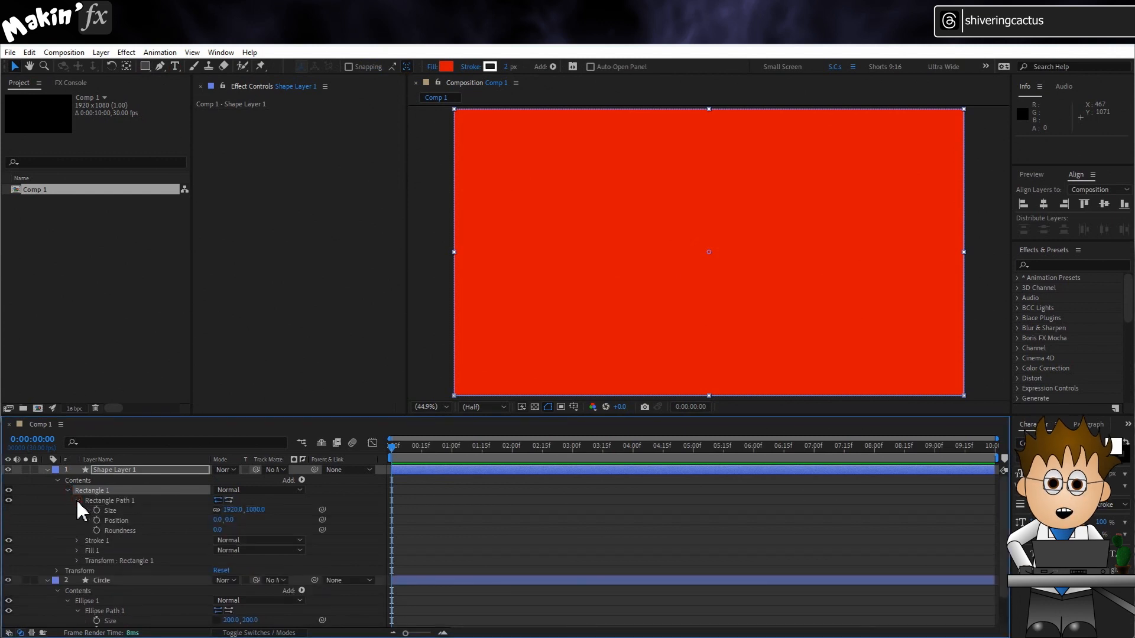
text(200)
key(Return)
click(258, 527)
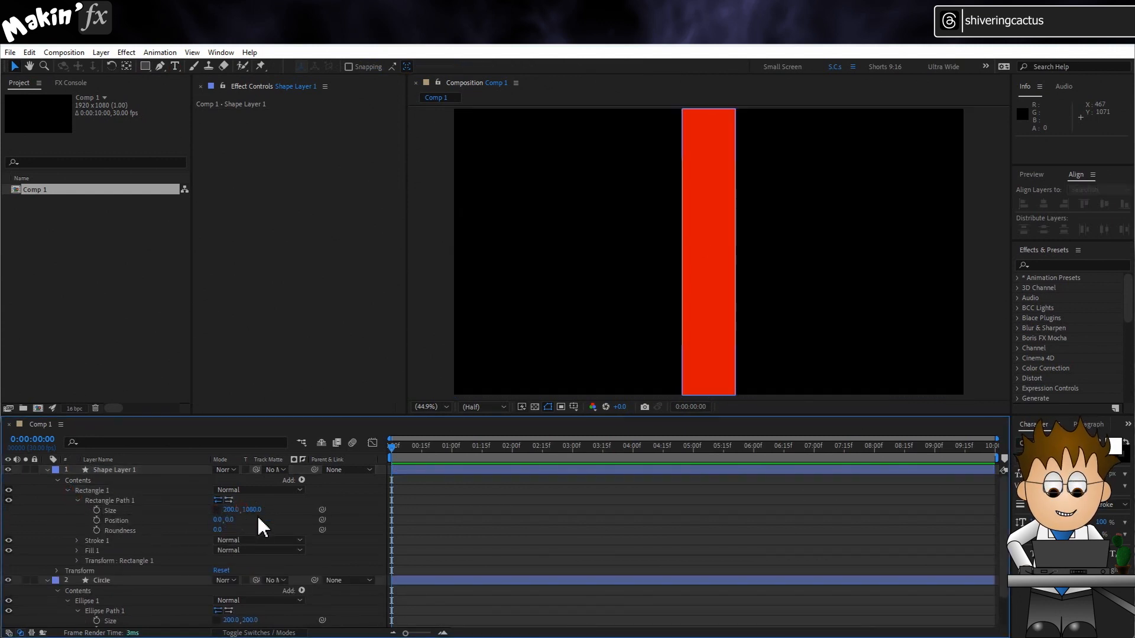
click(258, 526)
click(251, 510)
text(2)
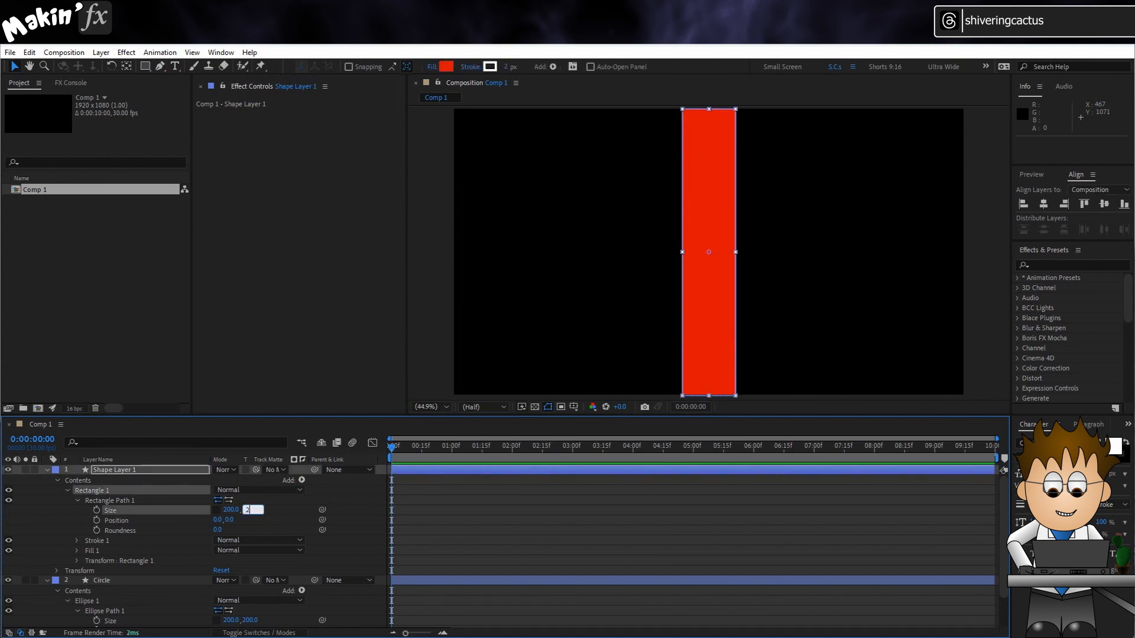
text(00)
key(Return)
- Delete the rectangle's stroke and rename its shape layer as Square
click(98, 538)
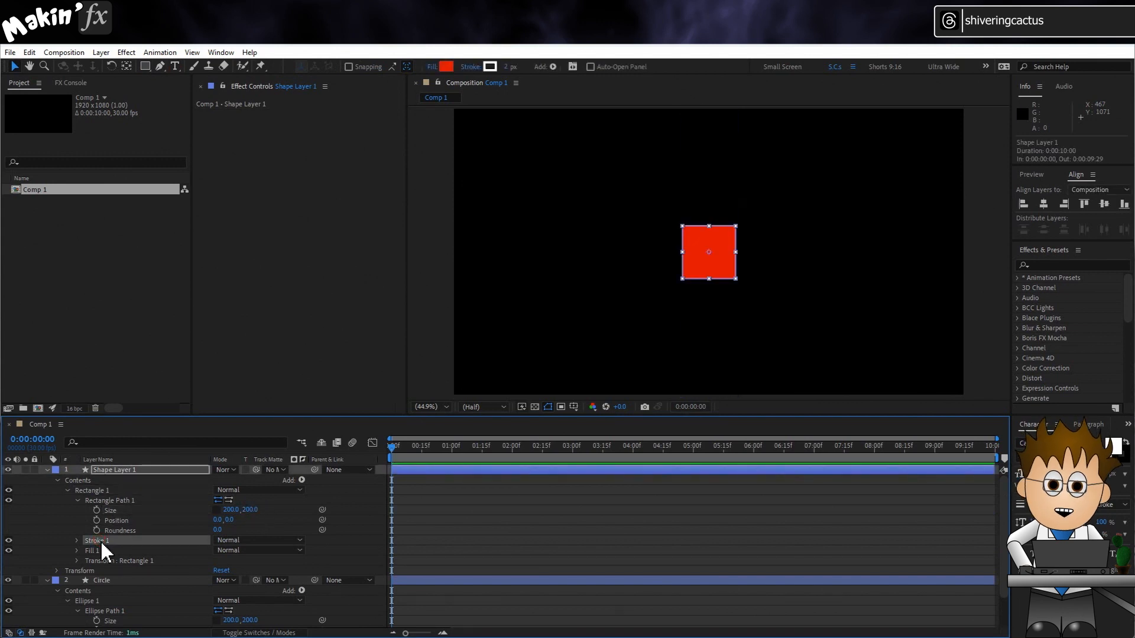
key(Delete)
click(135, 466)
key(Return)
text(Square)
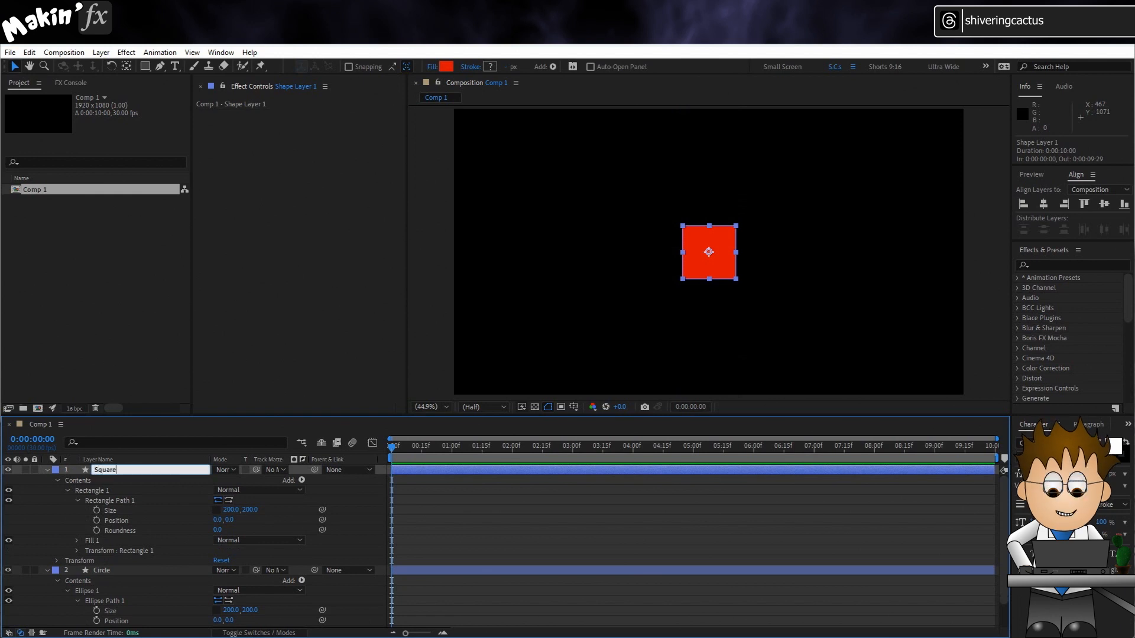
key(Return)
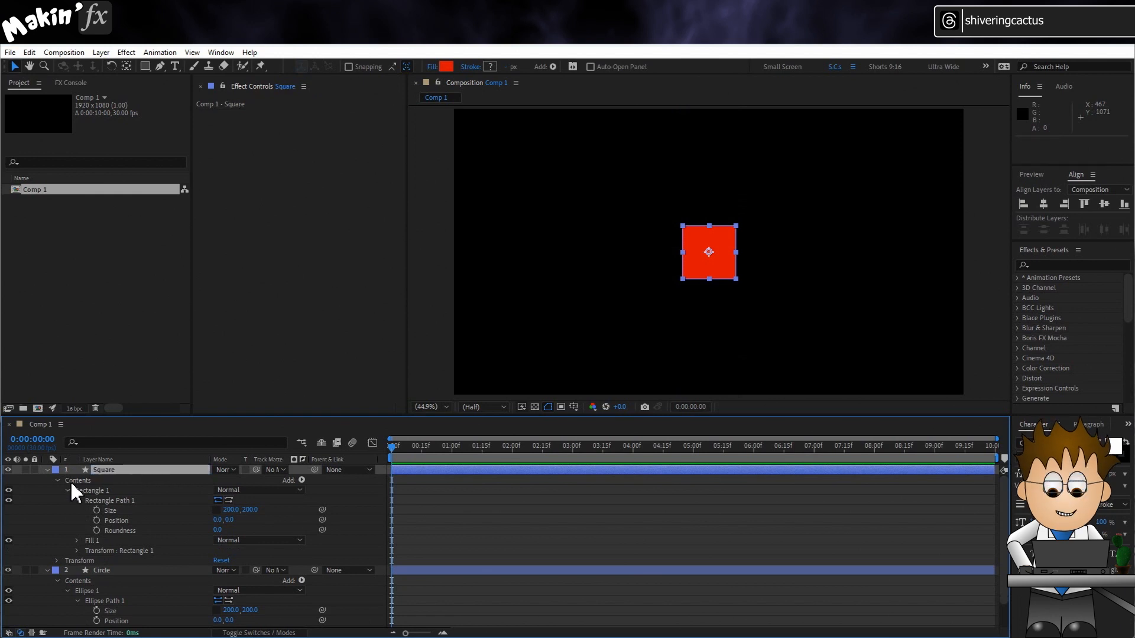
- Collapse and hide the Square layer, and show only the Position property of the Circle layer
click(48, 470)
click(8, 470)
click(104, 479)
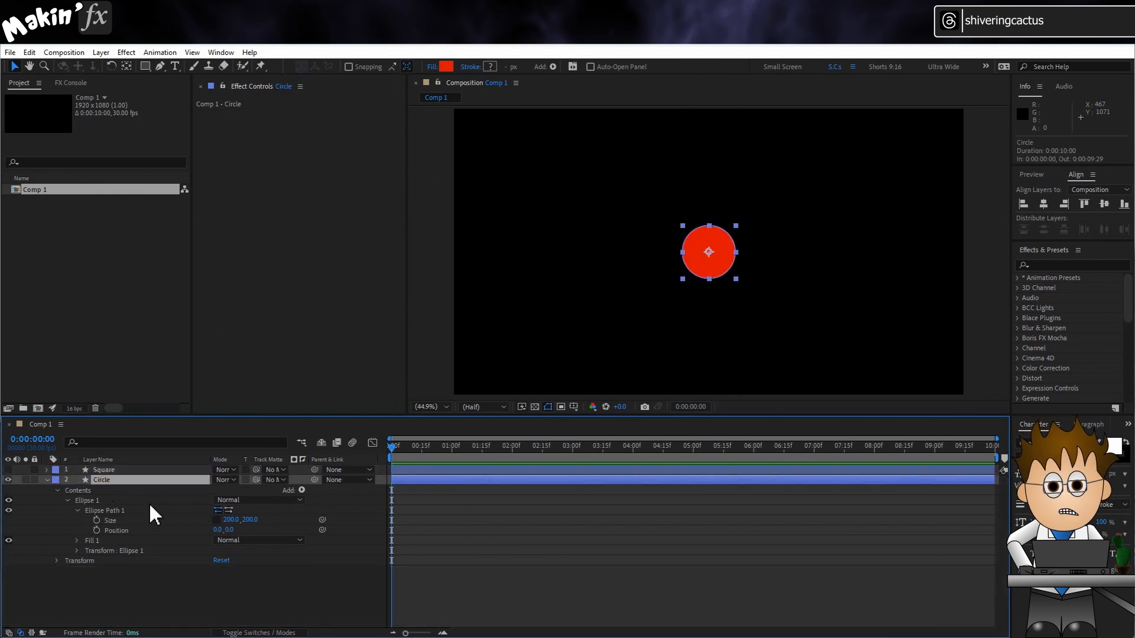
key(p)
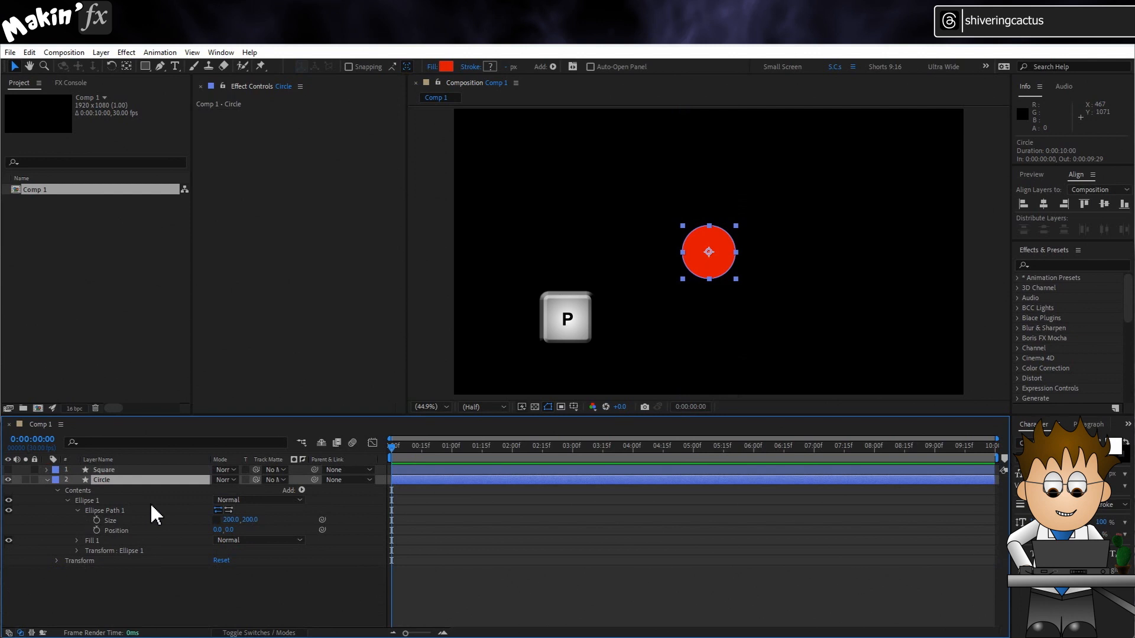
key(p)
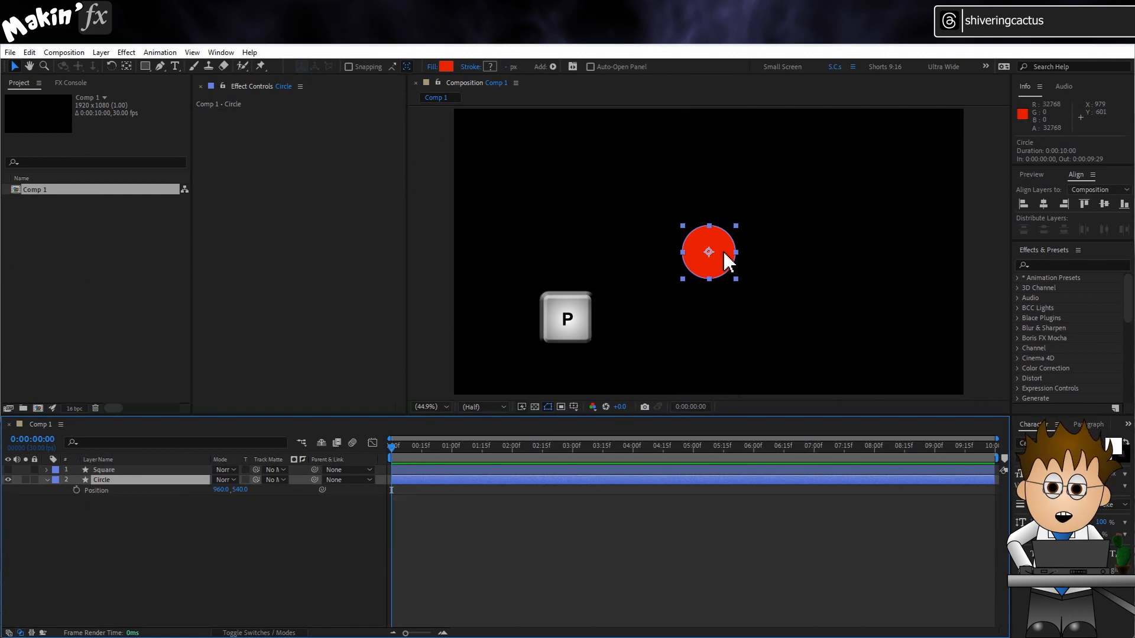
- Set a Position keyframe for the Circle layer at 0:00, with the circle moved straight up above the frame to about 960, -403
click(714, 269)
drag(713, 269, 717, 98)
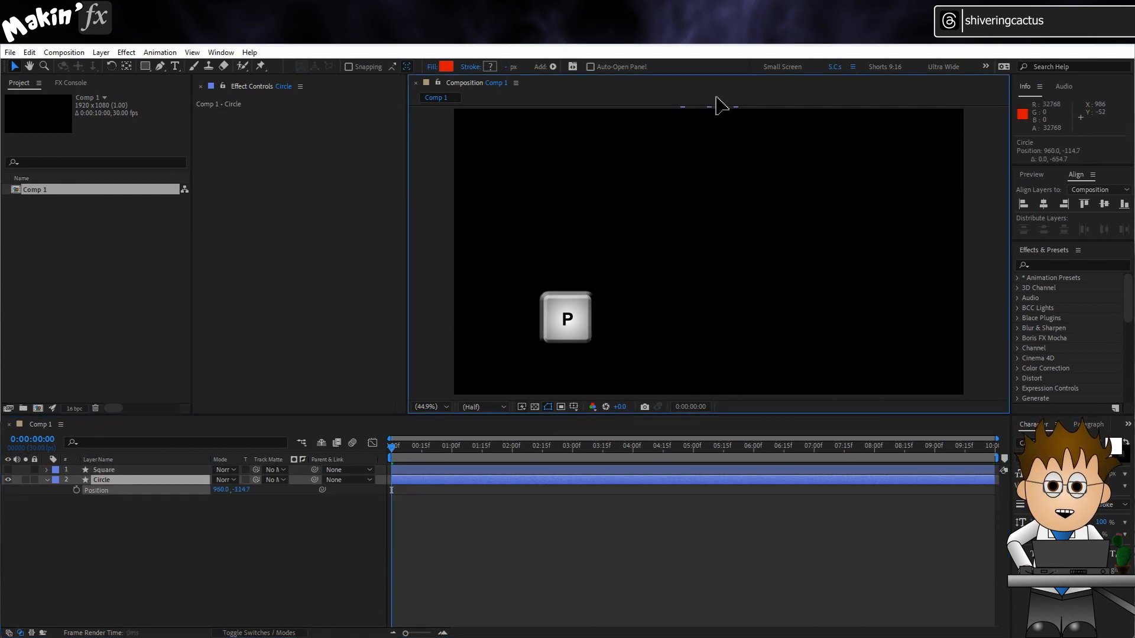
click(76, 490)
scroll(702, 239, down, 2)
drag(714, 162, 714, 120)
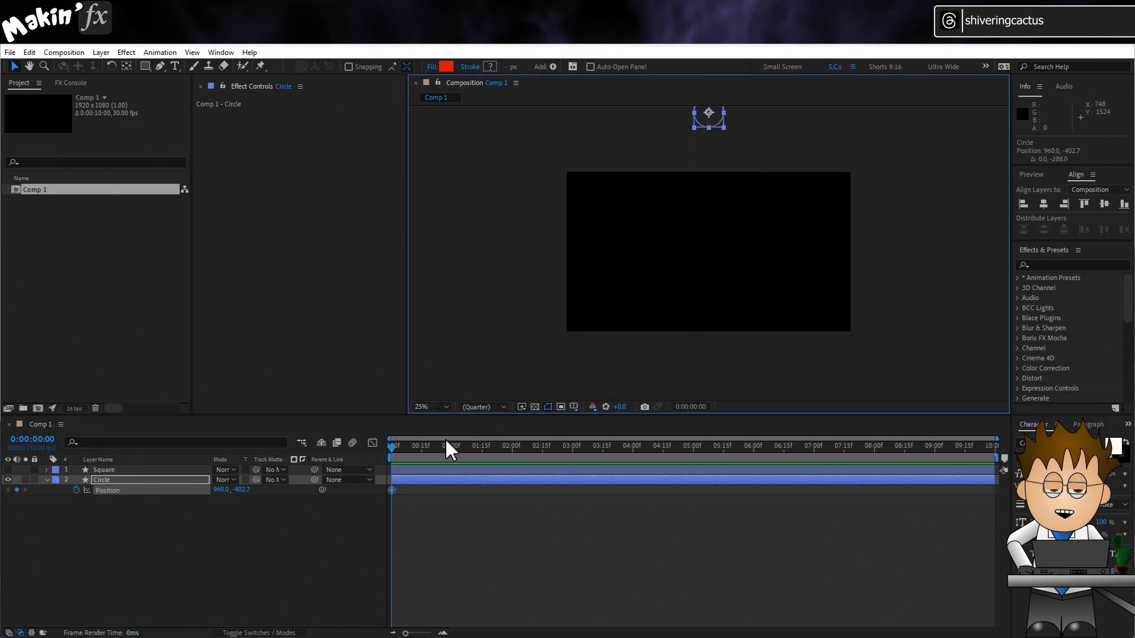
- Keyframe the circle at 2 seconds, moved straight down to the frame's lower edge at about 960, 1037
click(505, 452)
drag(505, 453, 512, 453)
drag(717, 127, 778, 245)
scroll(710, 308, up, 1)
- Keyframe the circle at 3 seconds, moved straight up into the frame's upper part at about 960, 309
click(572, 449)
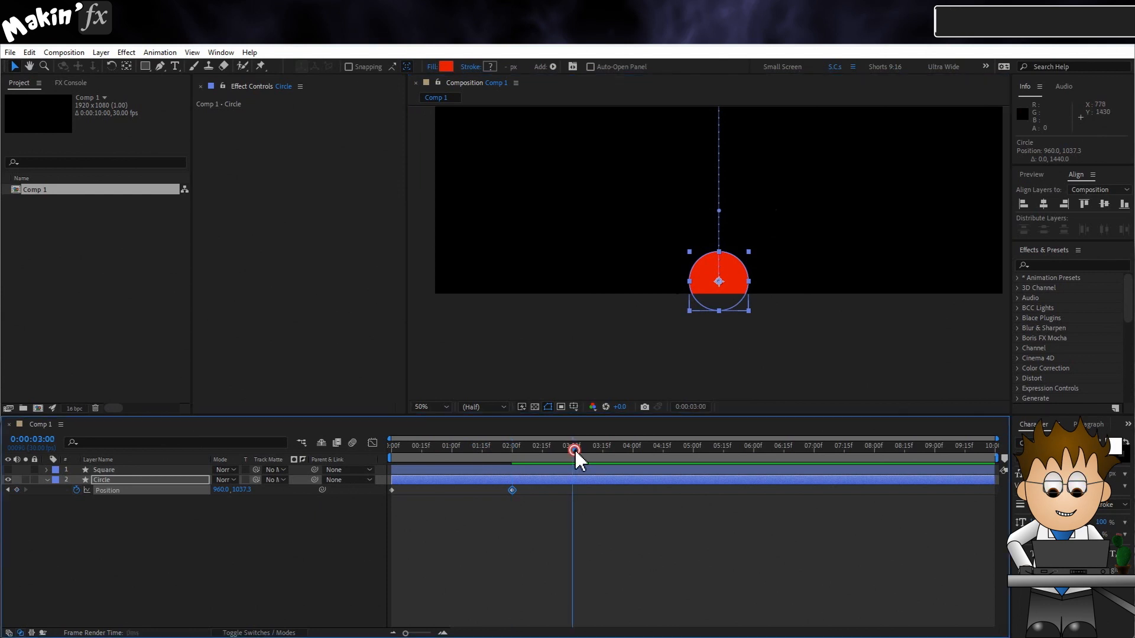
scroll(892, 321, down, 2)
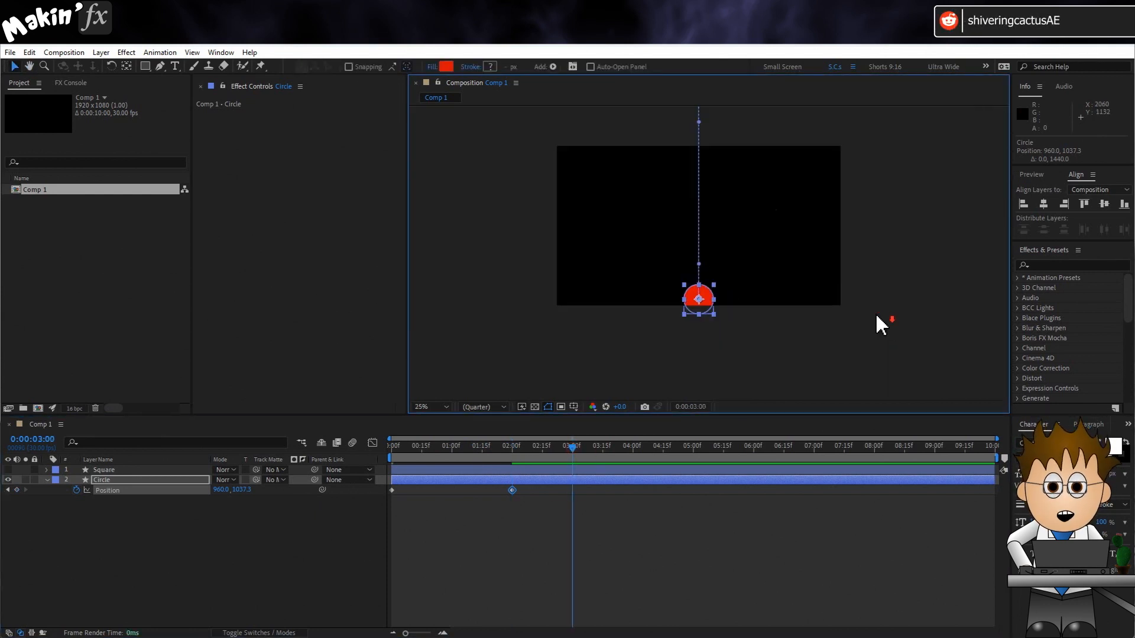
drag(711, 312, 707, 198)
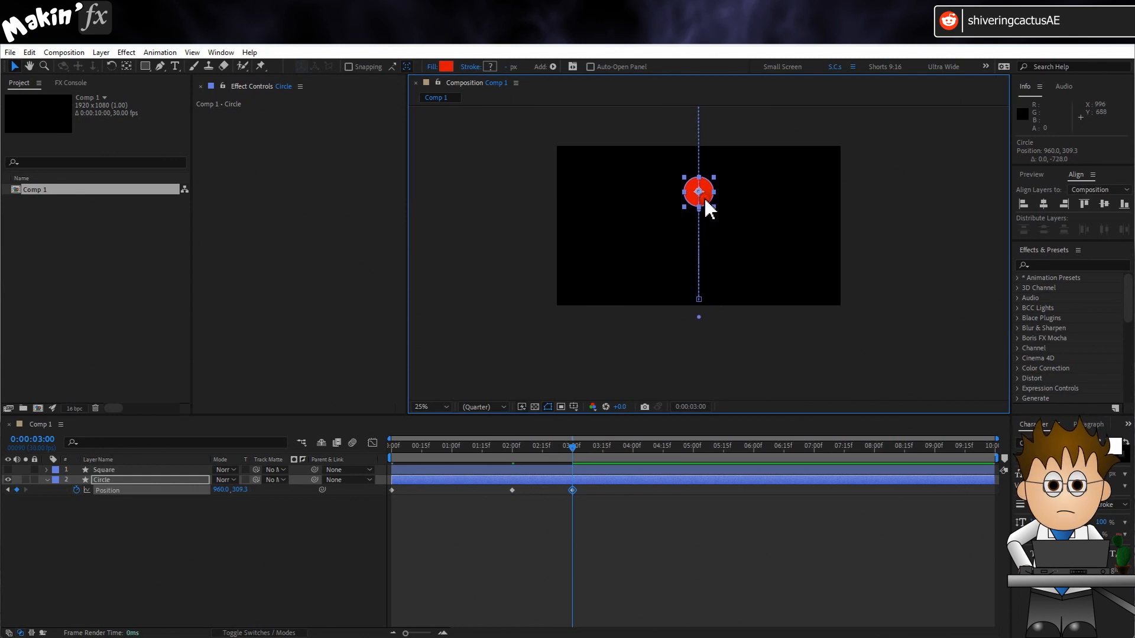
- Keyframe the circle at 5 seconds with its vertical position set to 540
drag(587, 455, 693, 456)
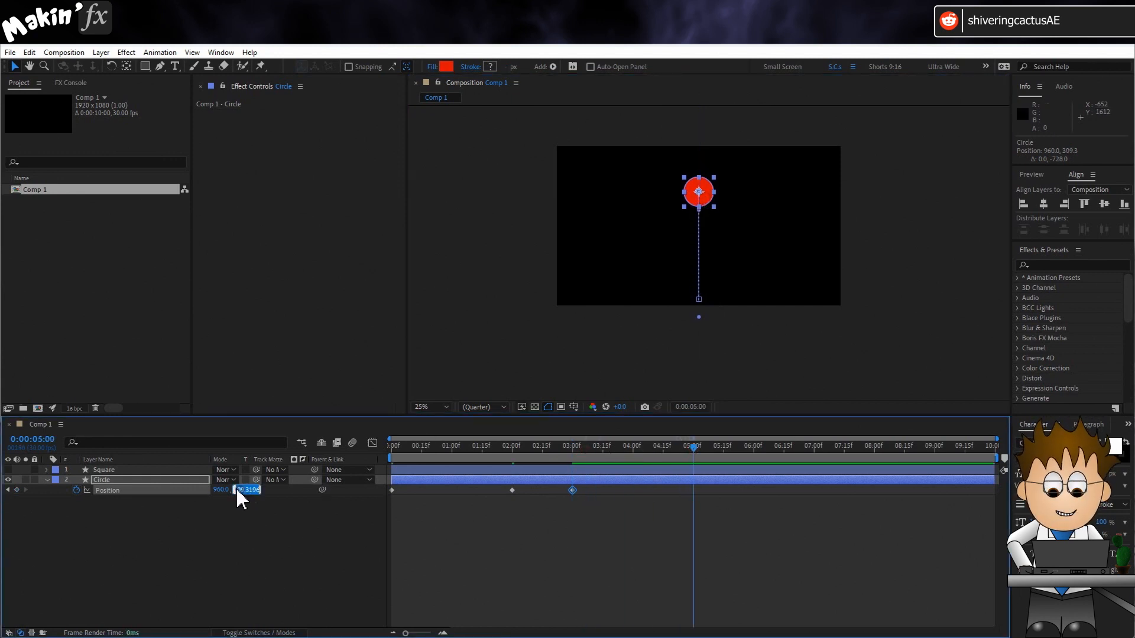
text(540)
key(Return)
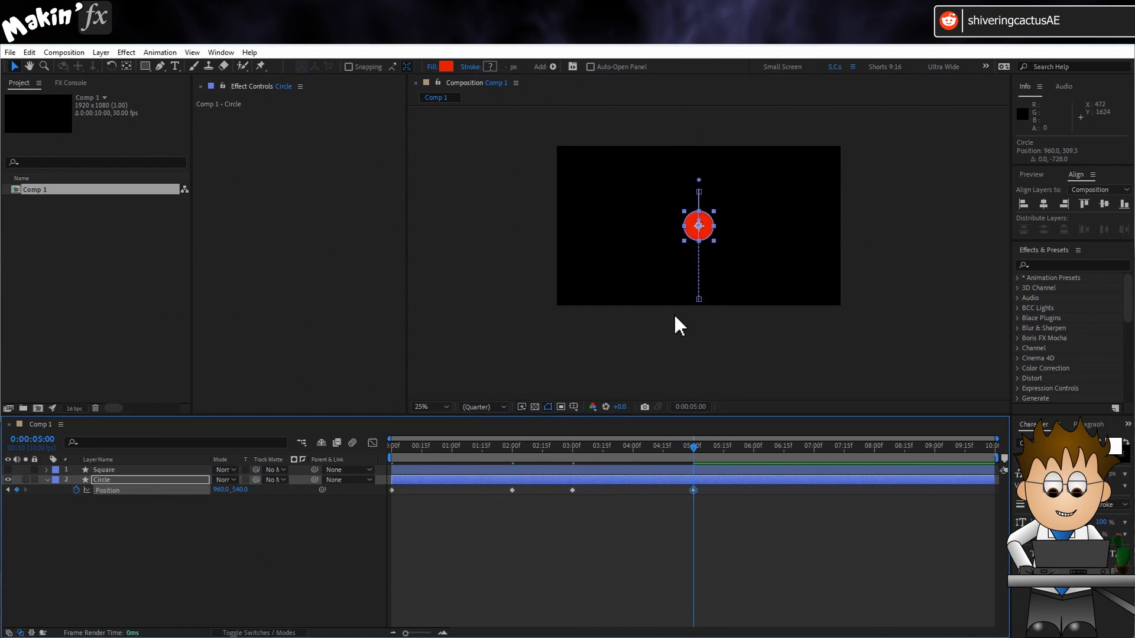
- Start Scale keyframing for the Circle layer at 2 seconds, with its constrained proportions unlinked
drag(538, 451, 514, 452)
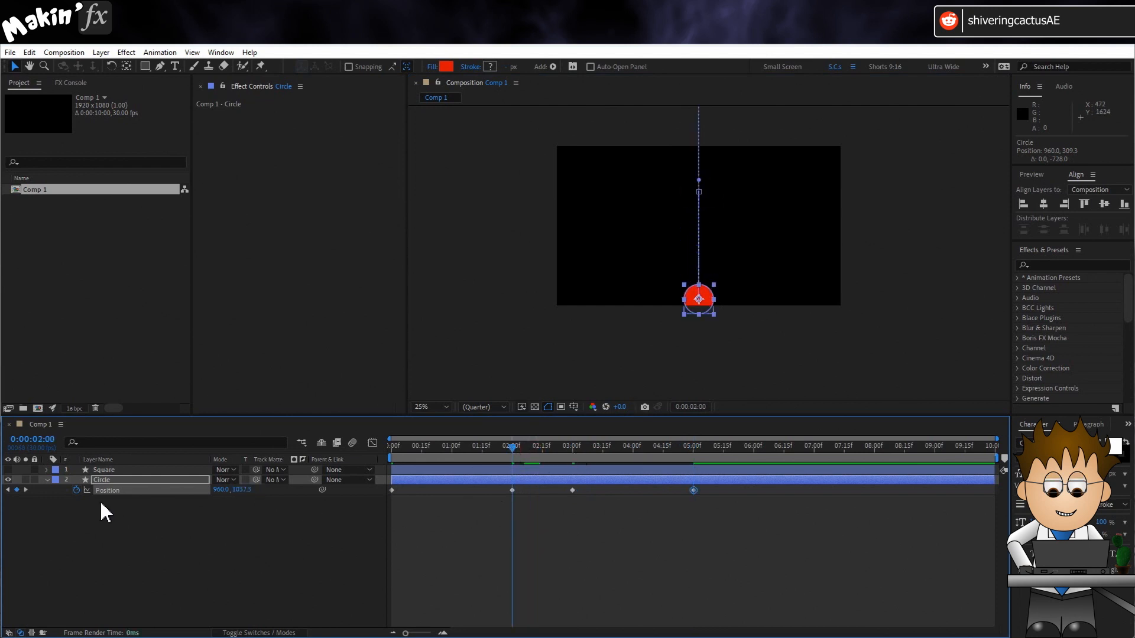
click(47, 479)
click(46, 479)
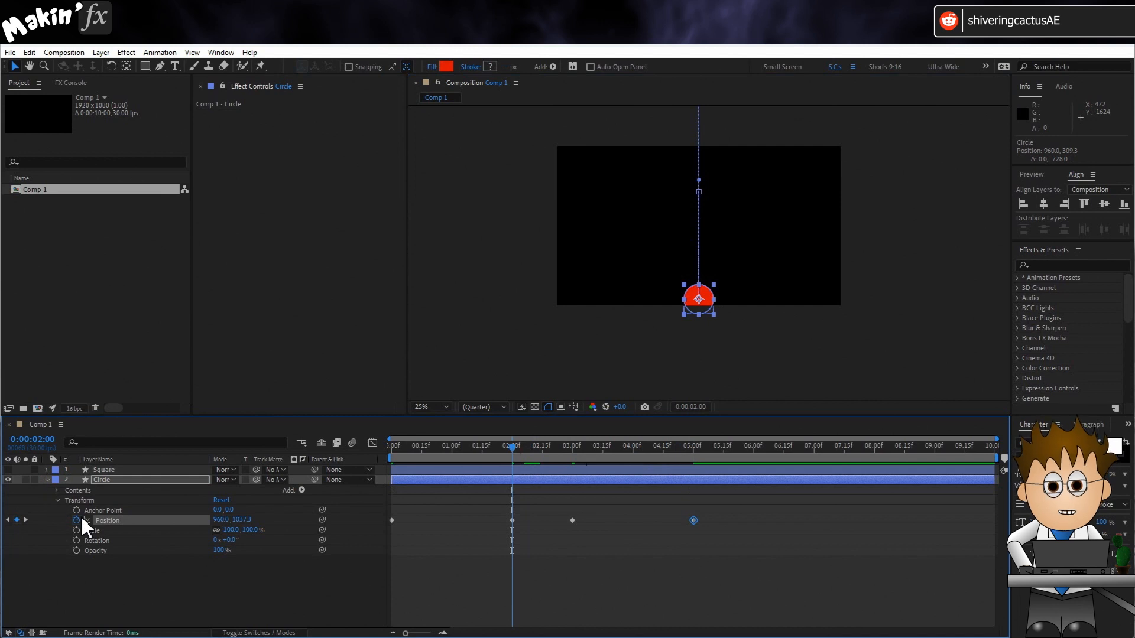
click(76, 531)
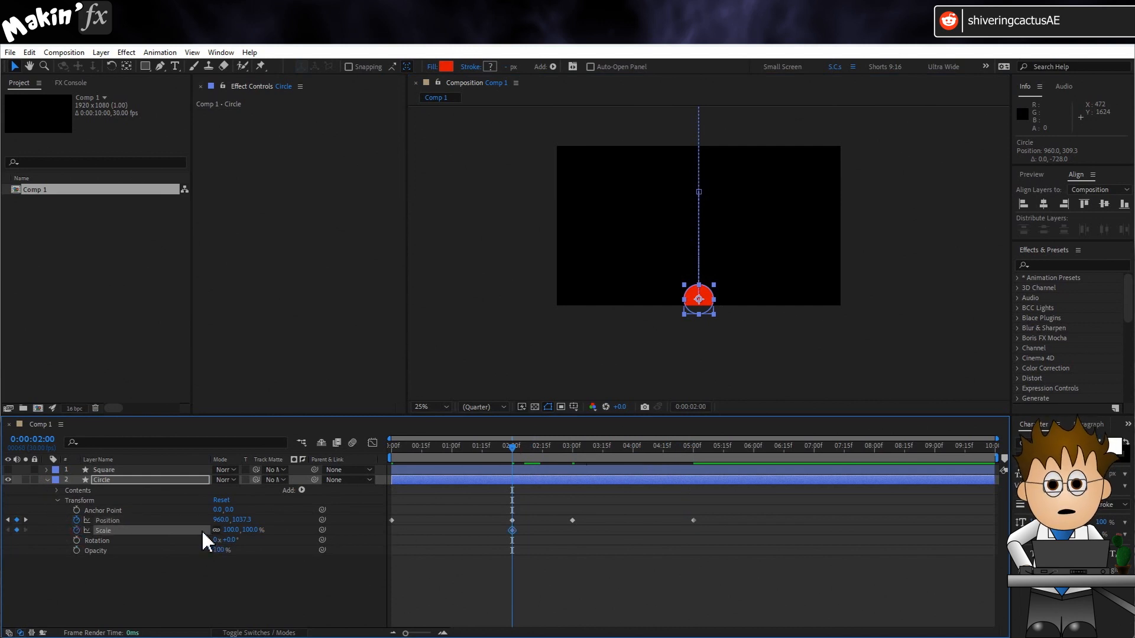
click(216, 530)
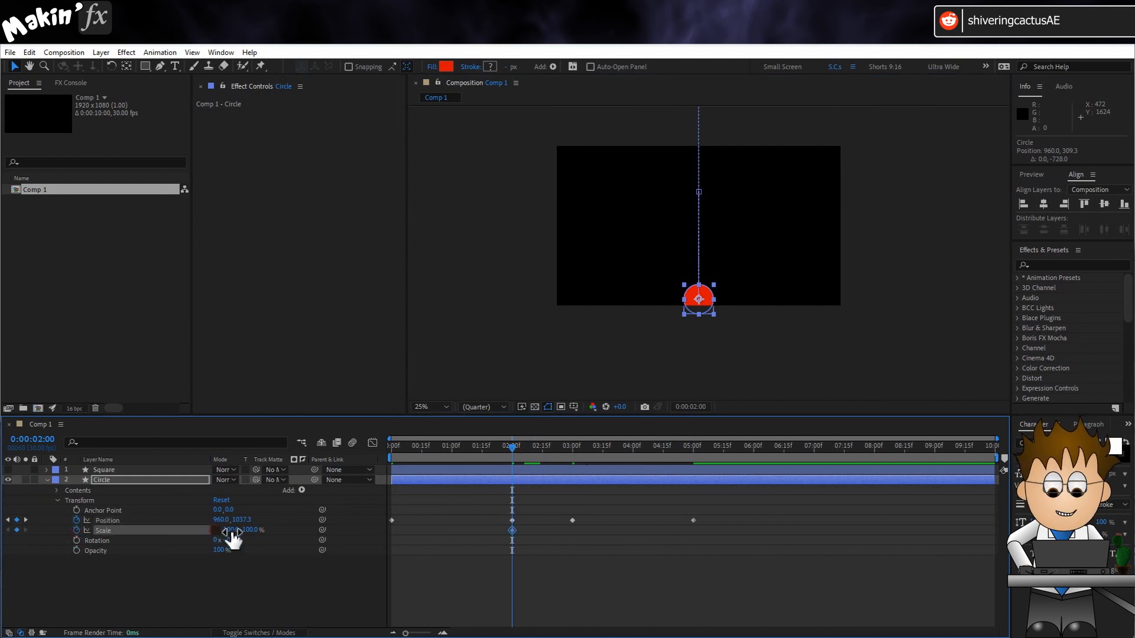
- Move the Scale keyframe to 1:13, then add another at 2 seconds with the circle squashed to about 184% wide and 48% high
drag(512, 531, 509, 530)
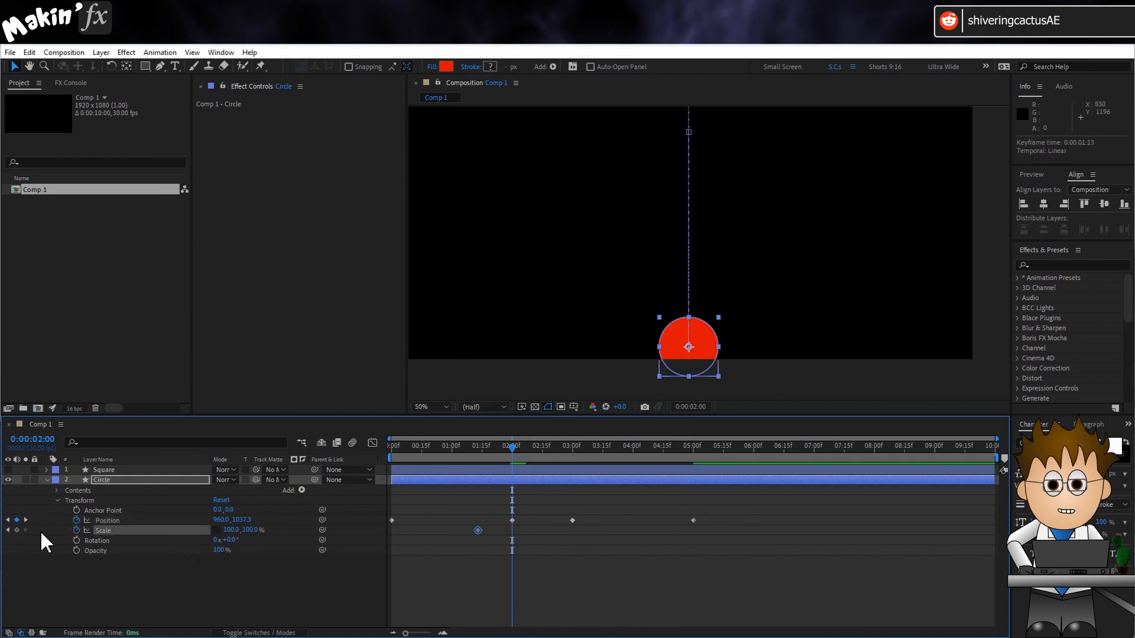
click(13, 531)
click(16, 531)
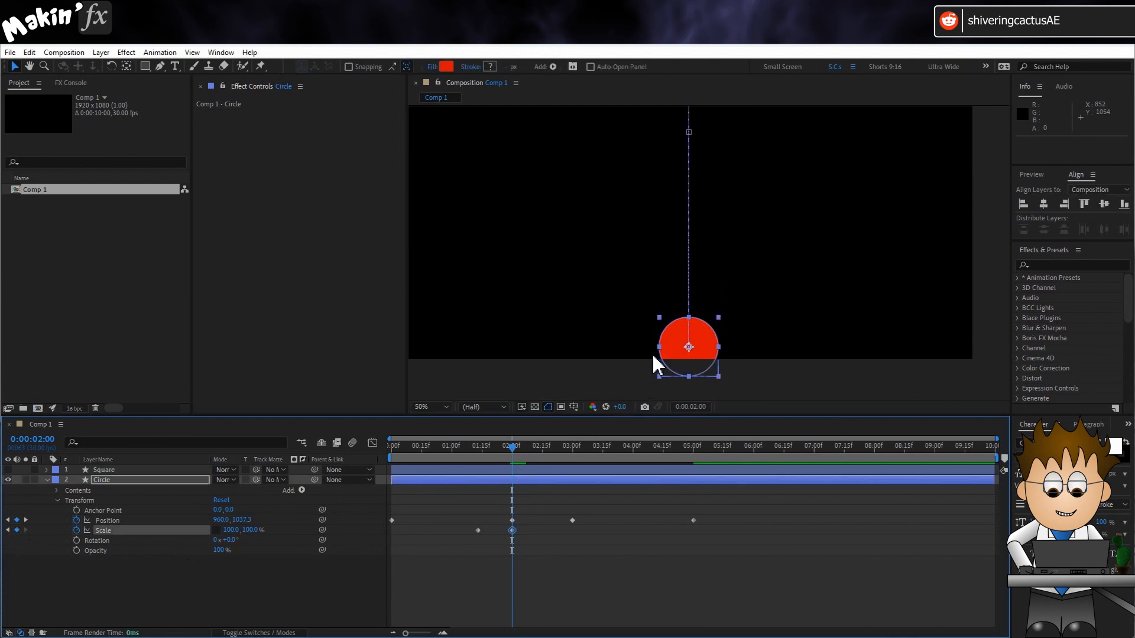
drag(659, 348, 635, 348)
drag(687, 322, 687, 334)
- Paste a copy of the unsquashed Scale keyframe and place it at 3 seconds, with the original moved to just before 2 seconds
click(477, 531)
key(ctrl+c)
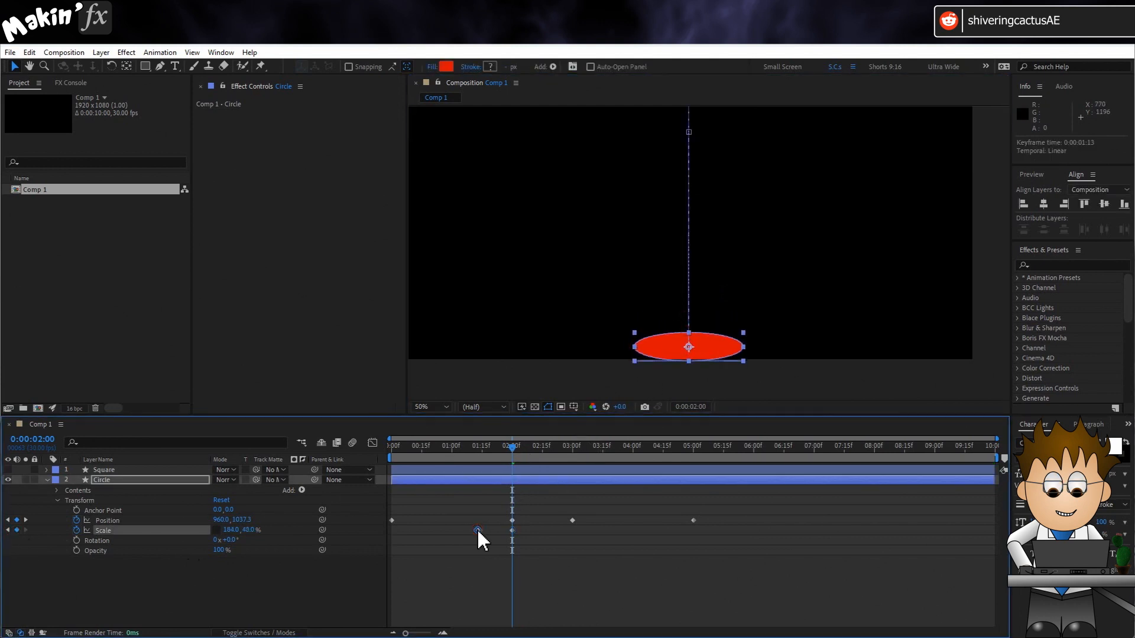
drag(540, 450, 509, 474)
key(ctrl+v)
mouse_move(512, 530)
mouse_down()
mouse_move(523, 530)
mouse_move(484, 530)
mouse_move(514, 531)
mouse_up()
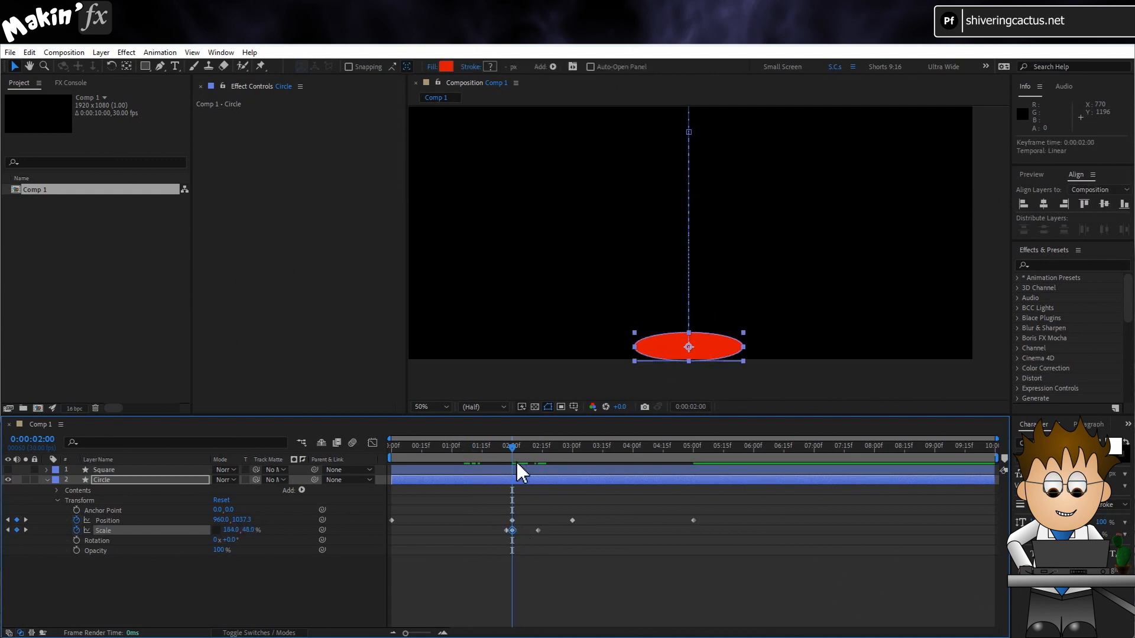
drag(511, 447, 561, 460)
drag(537, 530, 571, 532)
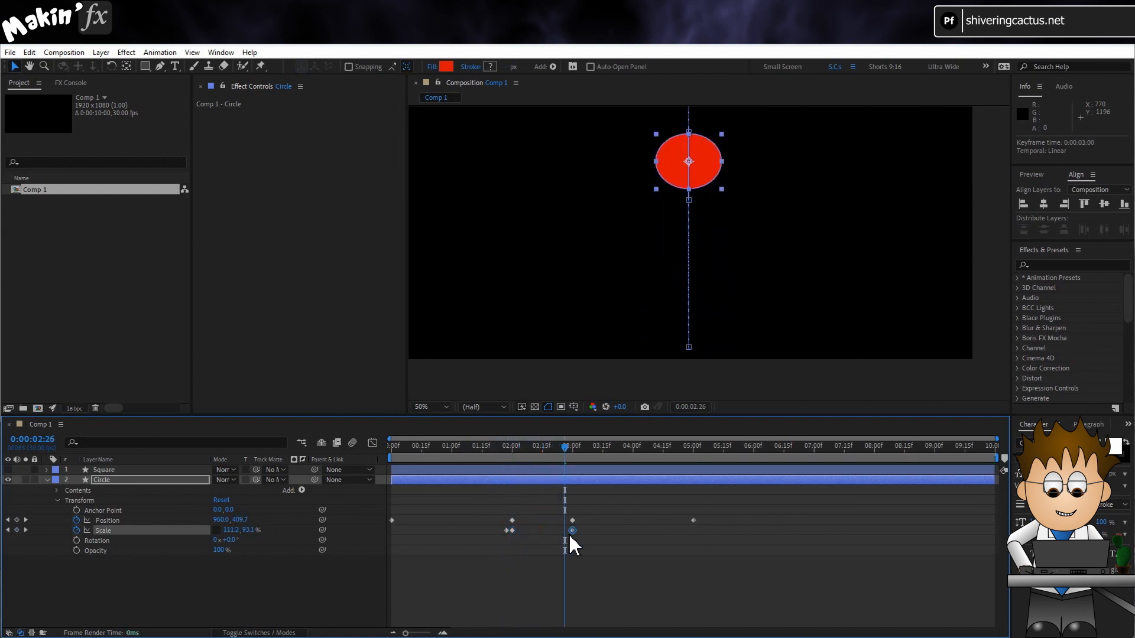
- Apply Easy Ease to the Circle layer's Position keyframes at 3 and 5 seconds
drag(706, 502, 572, 519)
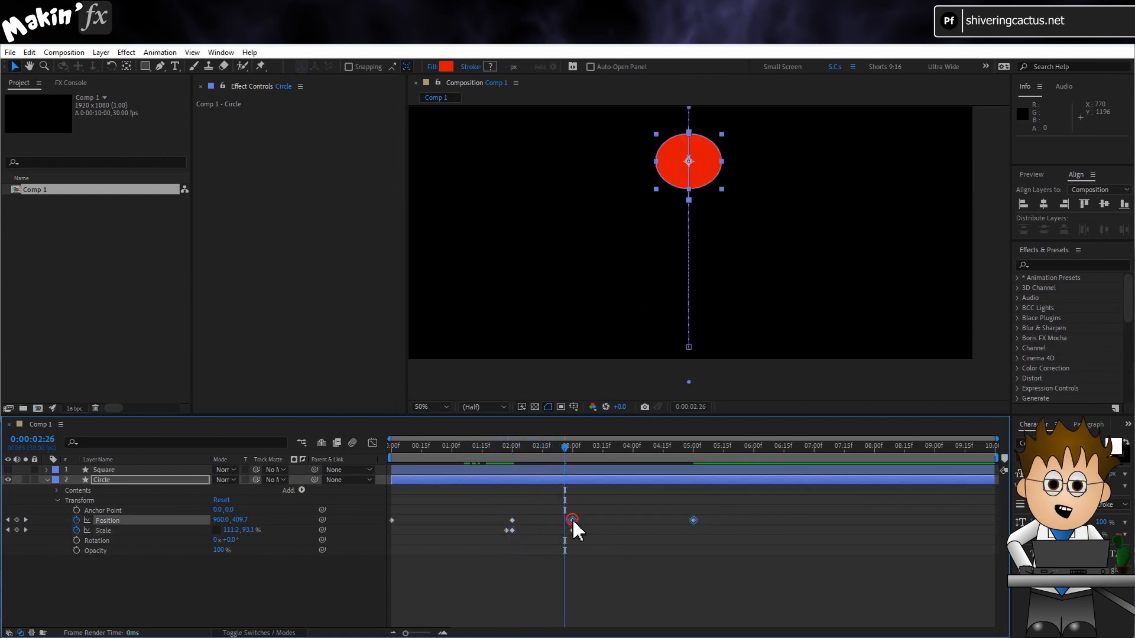
right_click(572, 519)
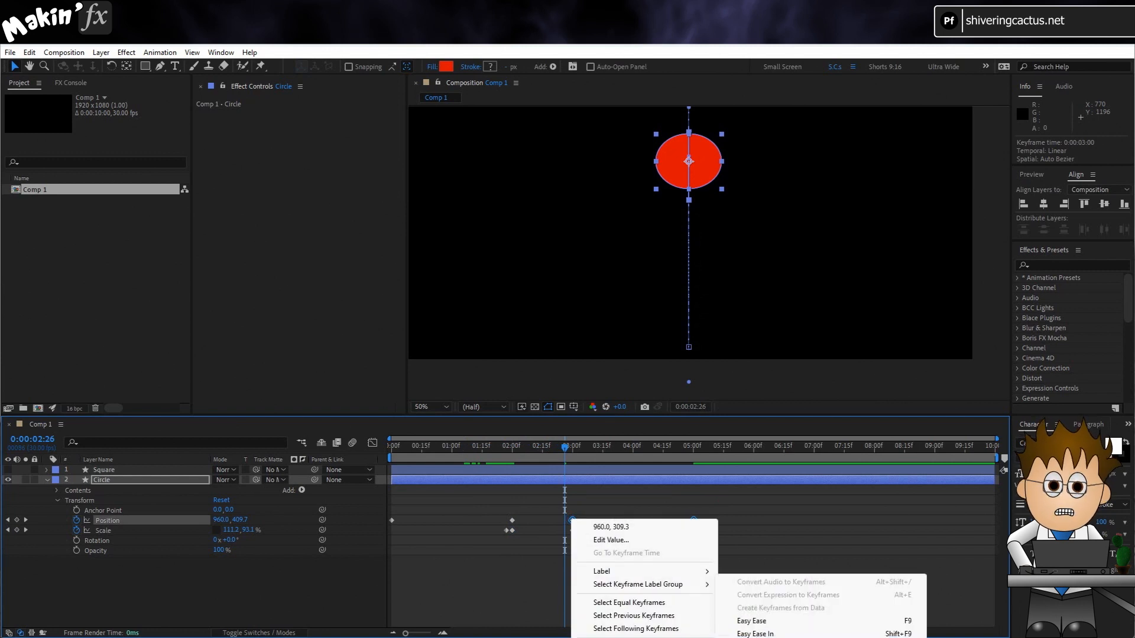
click(812, 622)
- Move the circle's last Scale keyframe to 2:09 and play back the animation from the start
click(442, 406)
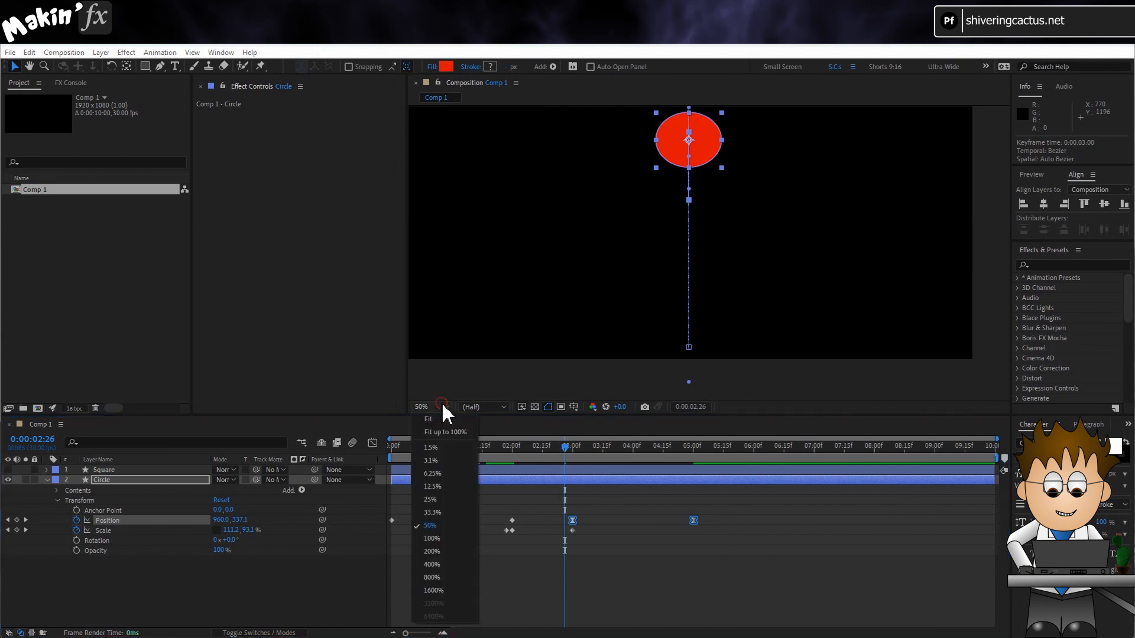
click(450, 430)
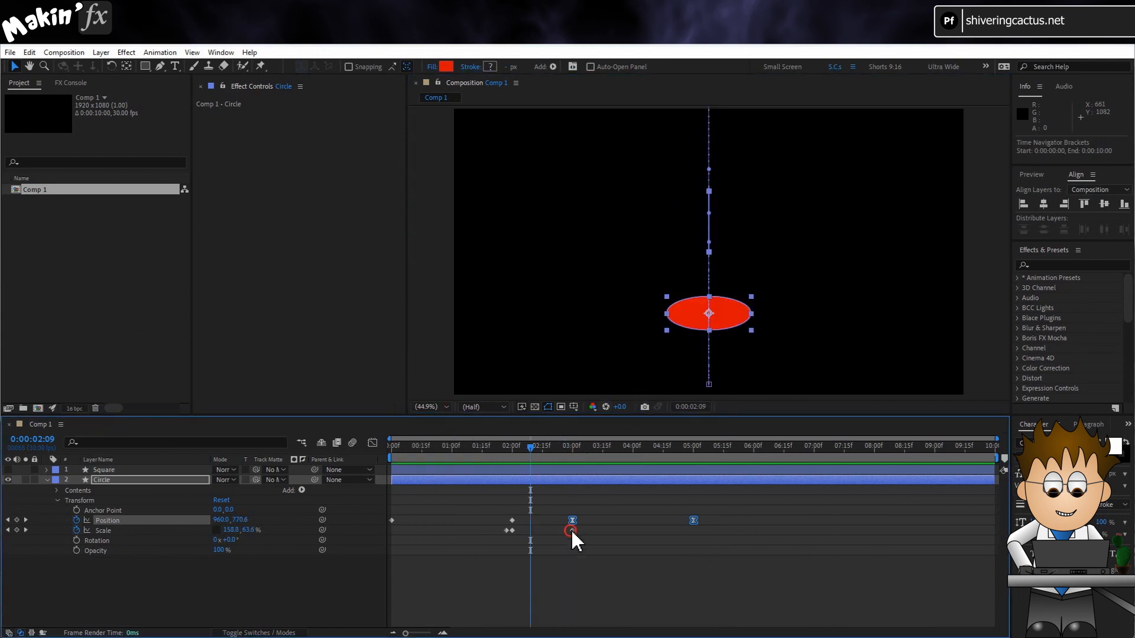
drag(572, 530, 539, 535)
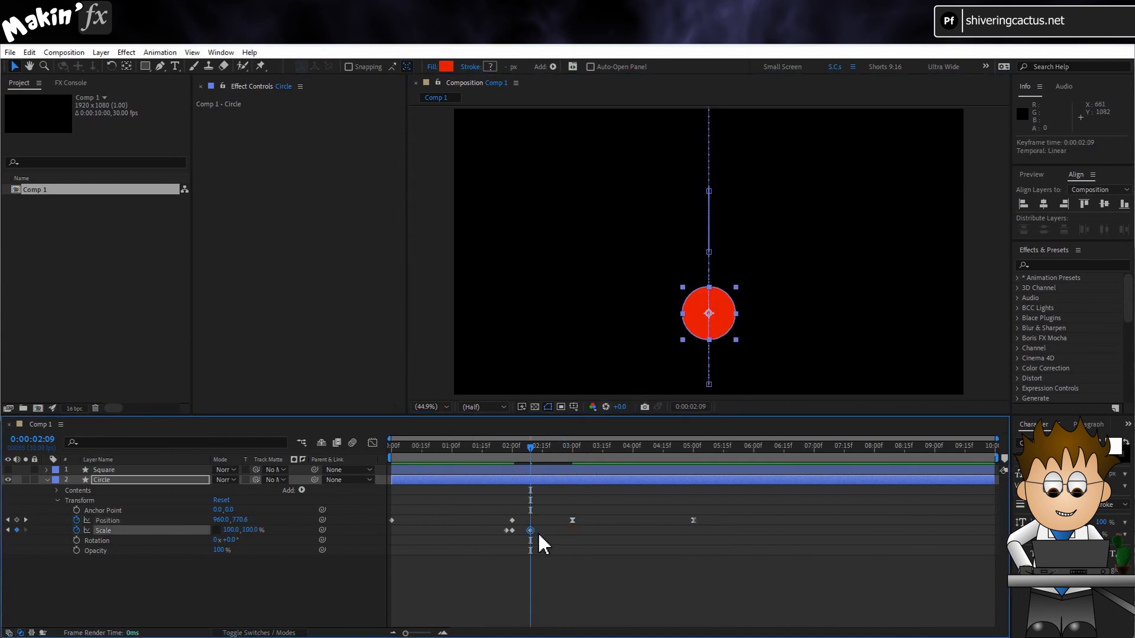
key(Home)
key(space)
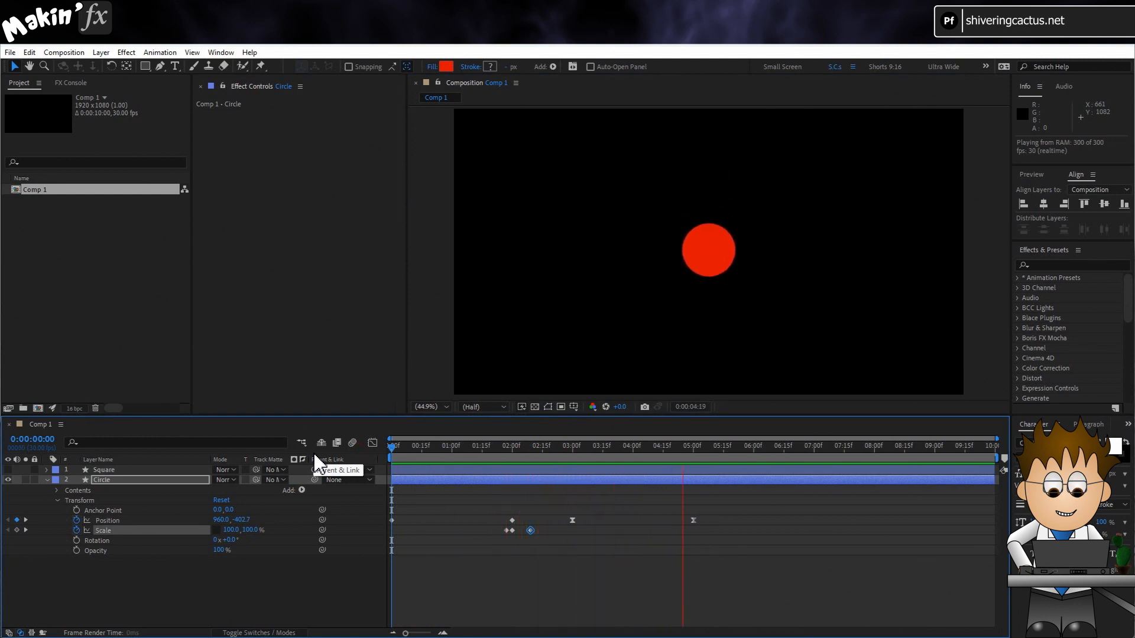
- Make the Square layer visible and parent it to the Circle layer at 5:10, where the circle rests at the frame's centre
click(572, 447)
click(527, 552)
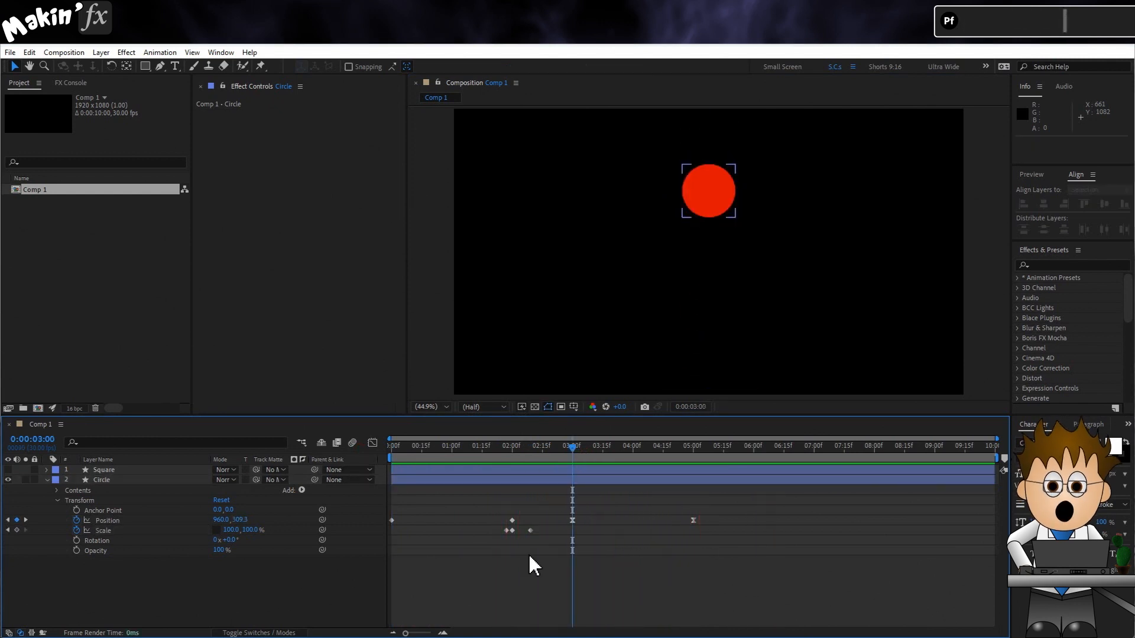
click(9, 470)
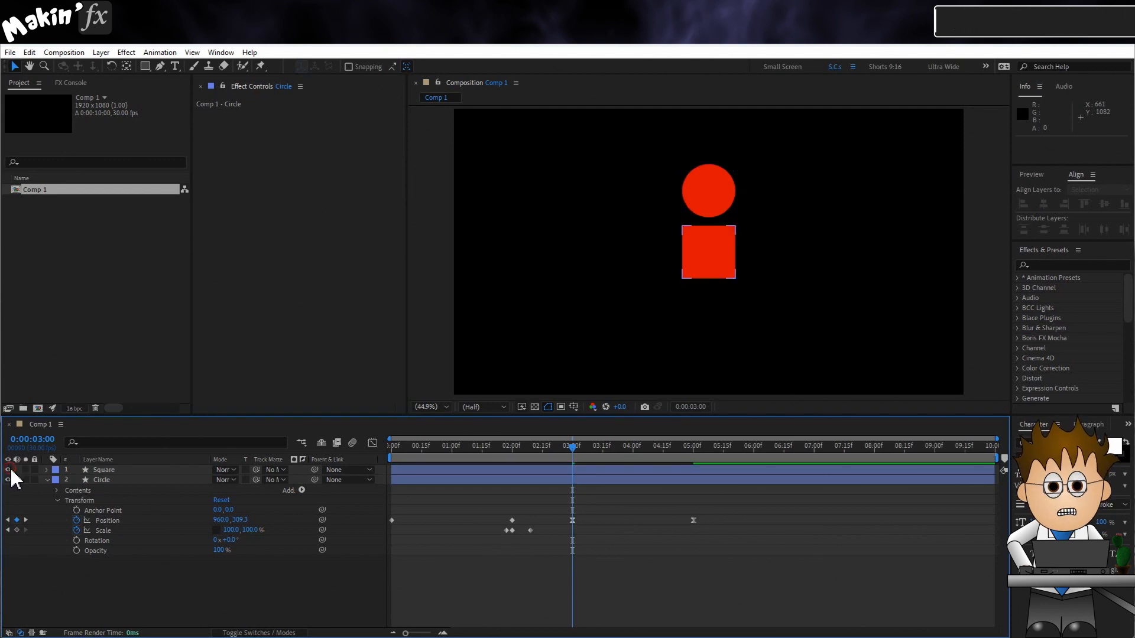
drag(570, 447, 713, 463)
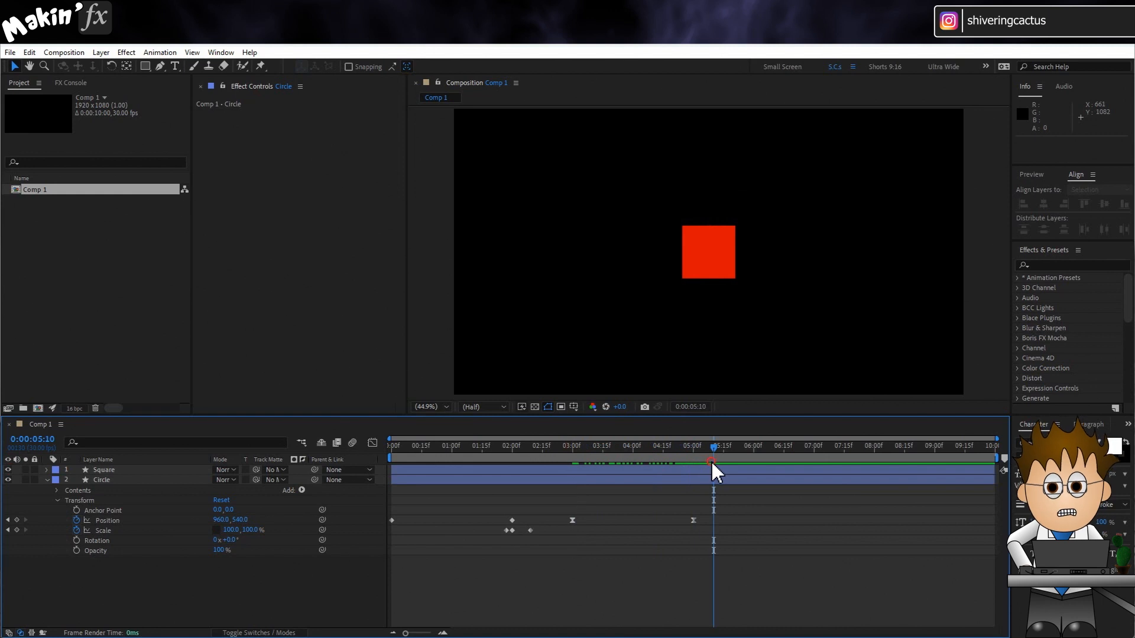
click(369, 470)
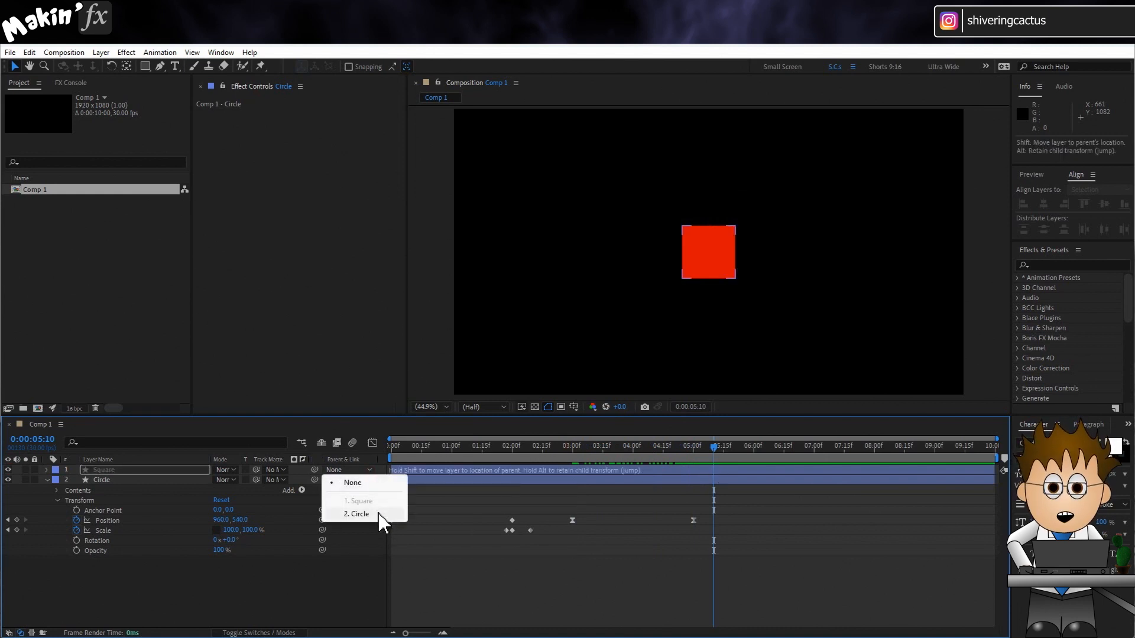
click(359, 514)
mouse_move(636, 452)
mouse_down()
mouse_move(454, 455)
mouse_move(625, 469)
mouse_up()
- Show only the Opacity property for both the Square and Circle layers
key(t)
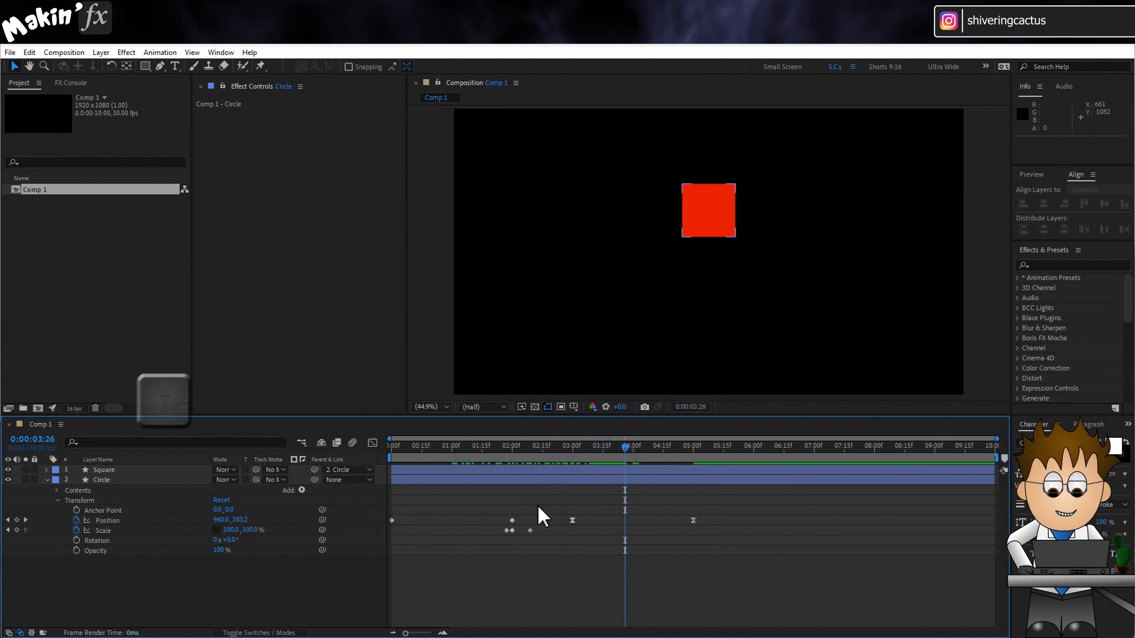
click(98, 469)
key(t)
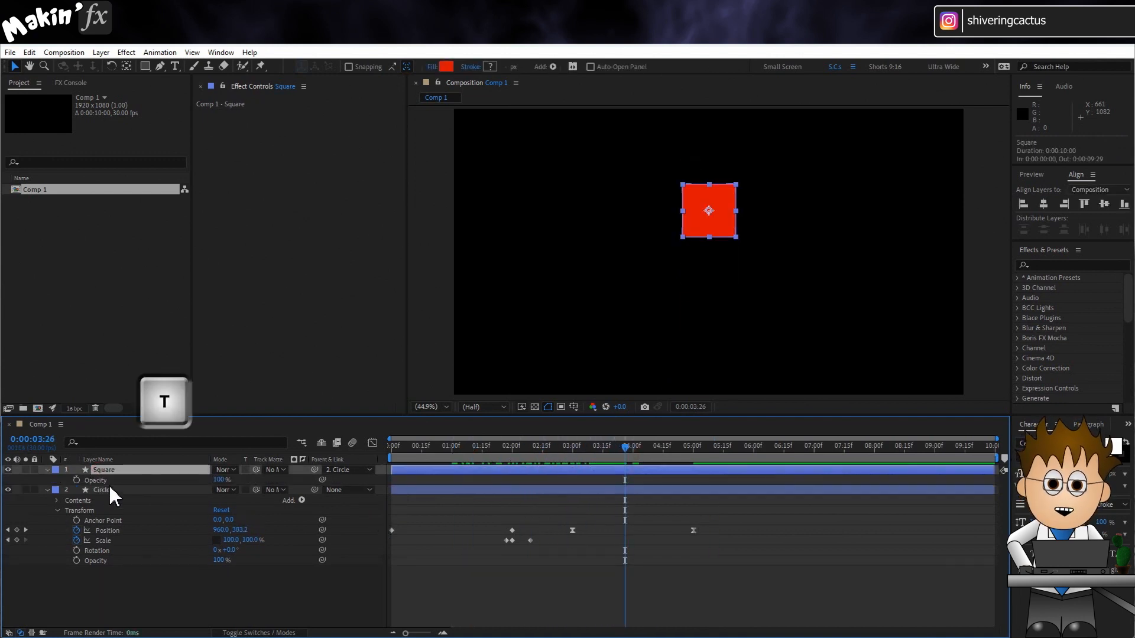
click(113, 489)
key(t)
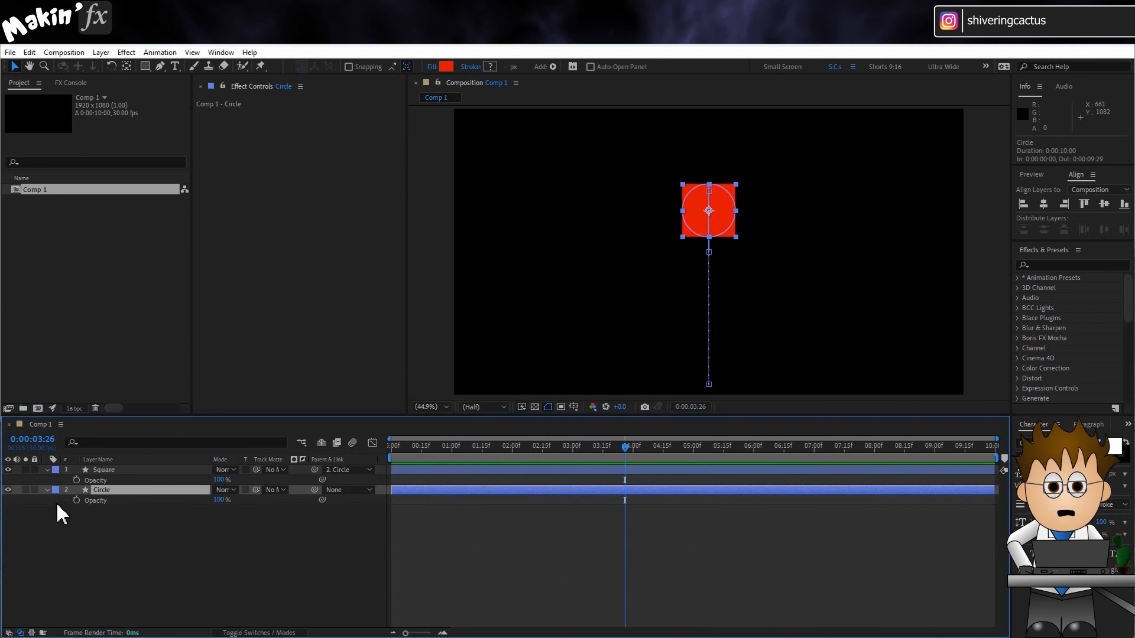
- Set Opacity keyframes for the Circle and Square layers at 2 seconds, and reveal all of the Circle layer's keyframed properties
key(u)
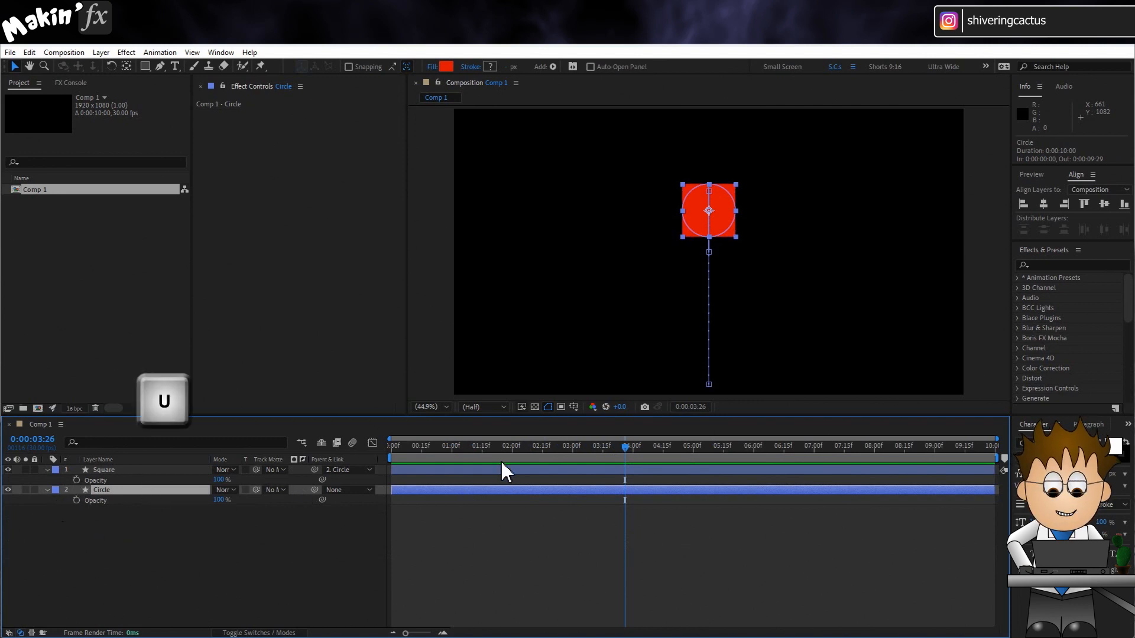
key(u)
drag(508, 450, 510, 454)
key(t)
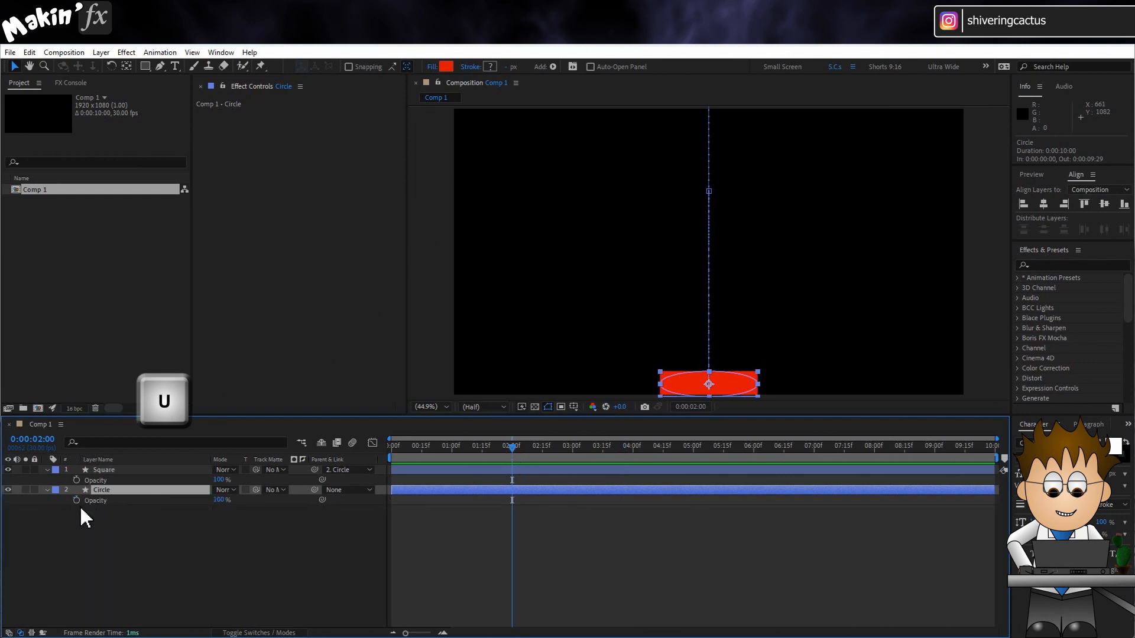
click(77, 500)
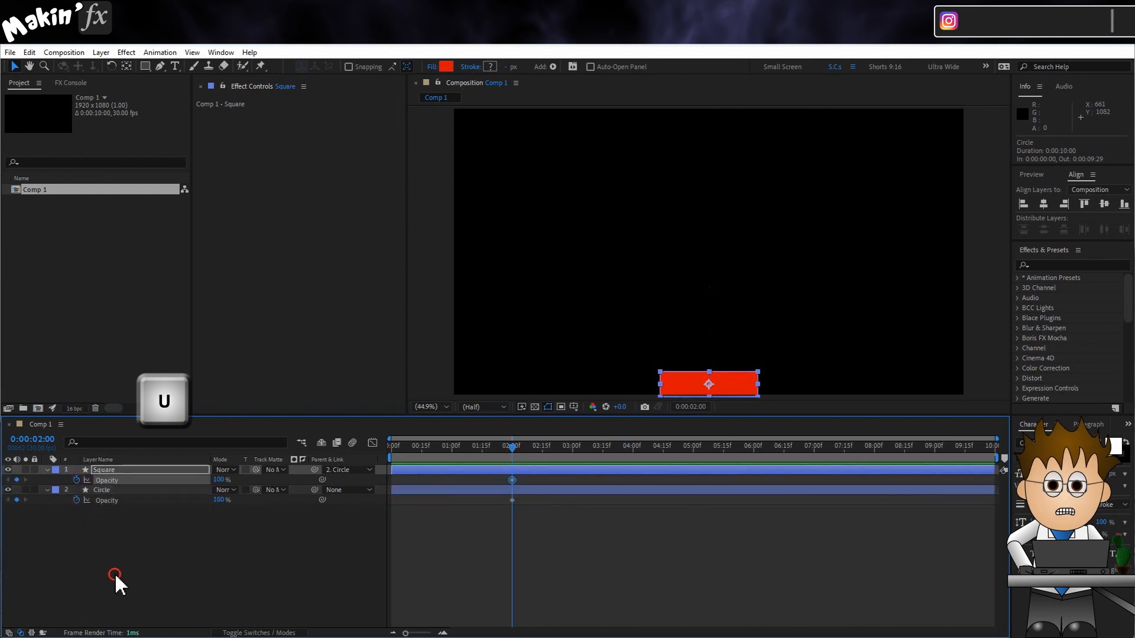
click(121, 491)
key(u)
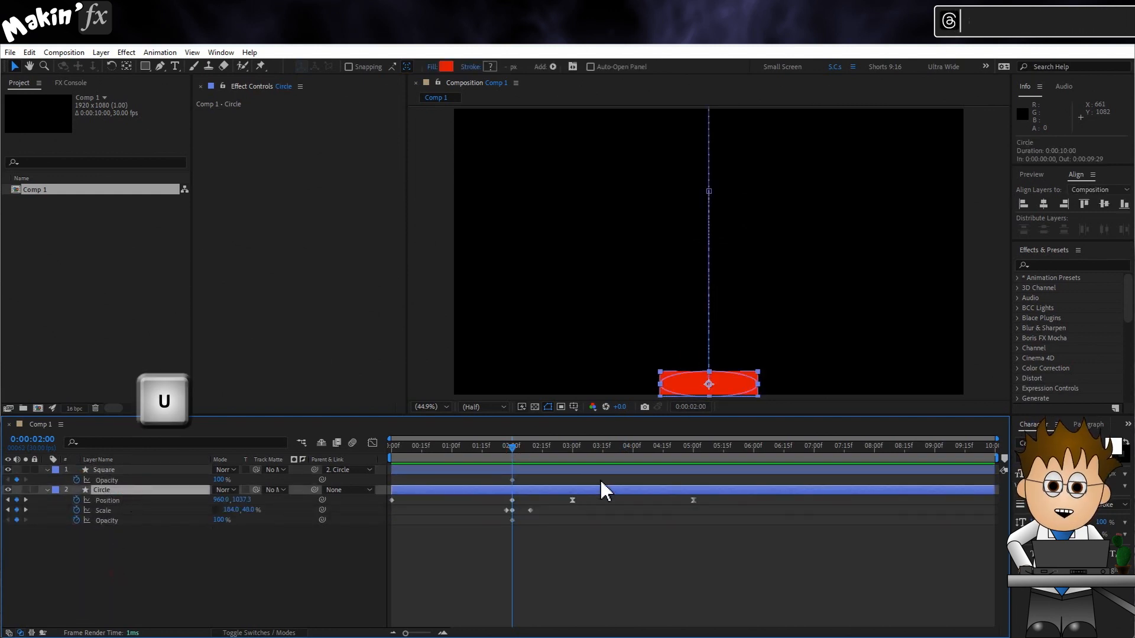
- Keyframe the circle's Opacity to 0% at 3 seconds, and the square's to 0% at 2 seconds and 100% at 3 seconds
drag(558, 454, 567, 456)
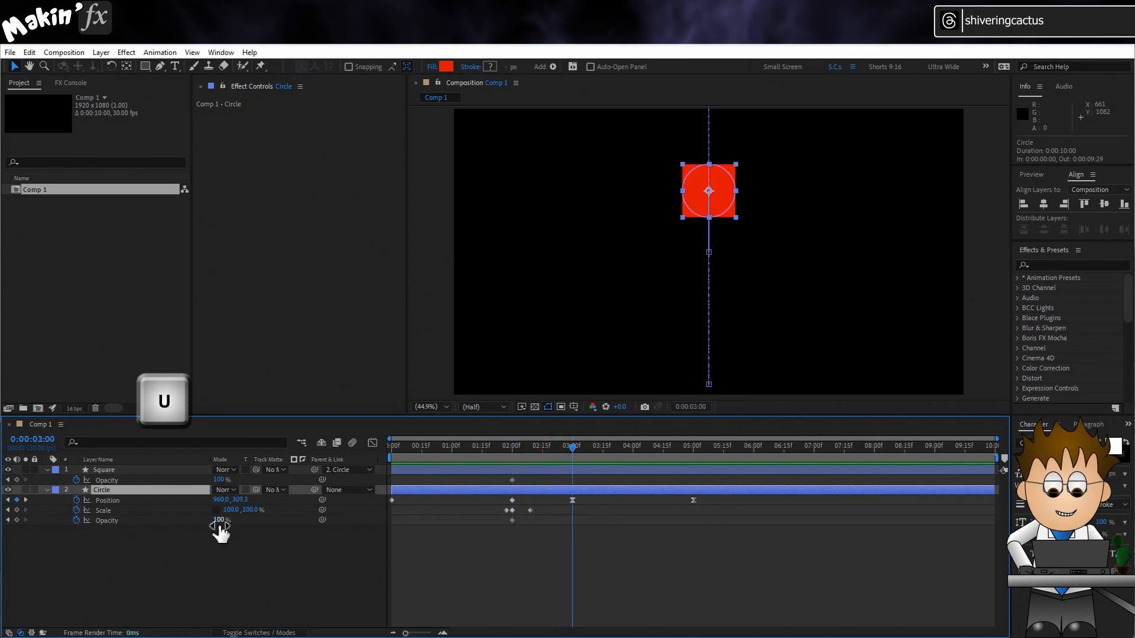
drag(219, 524, 7, 524)
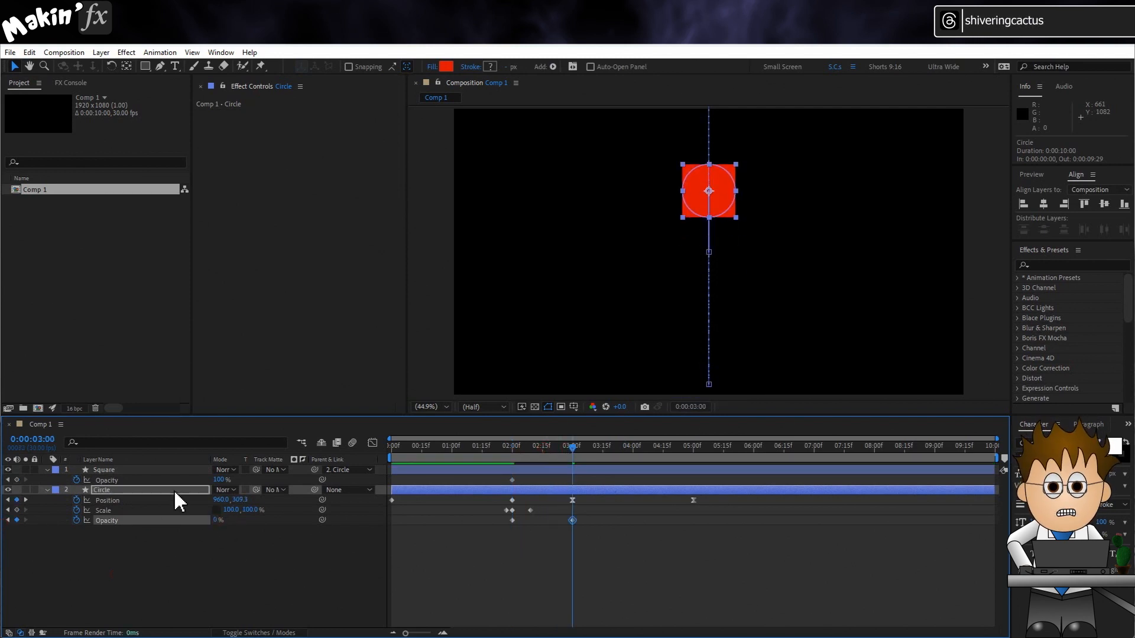
click(16, 479)
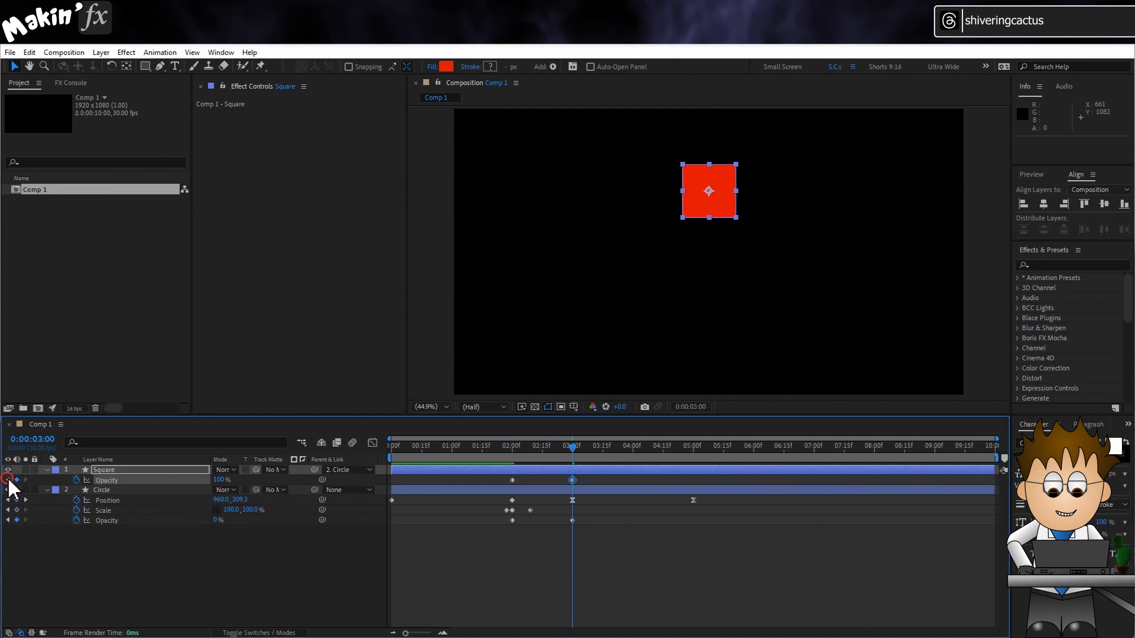
click(8, 480)
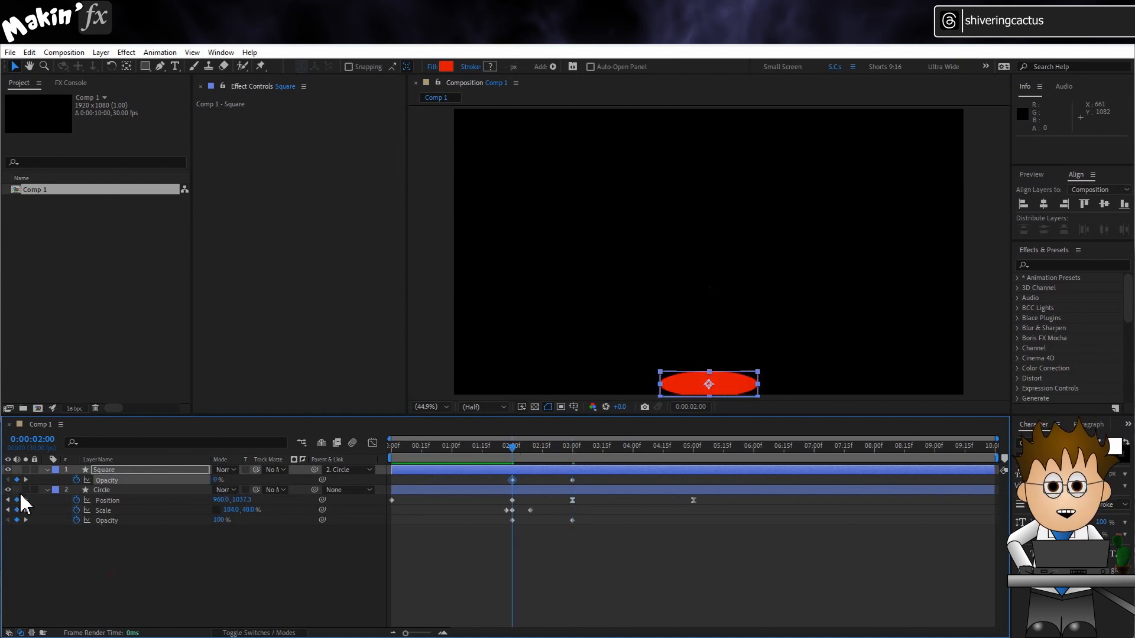
- Play back the animation to check the circle's crossfade into the square
key(space)
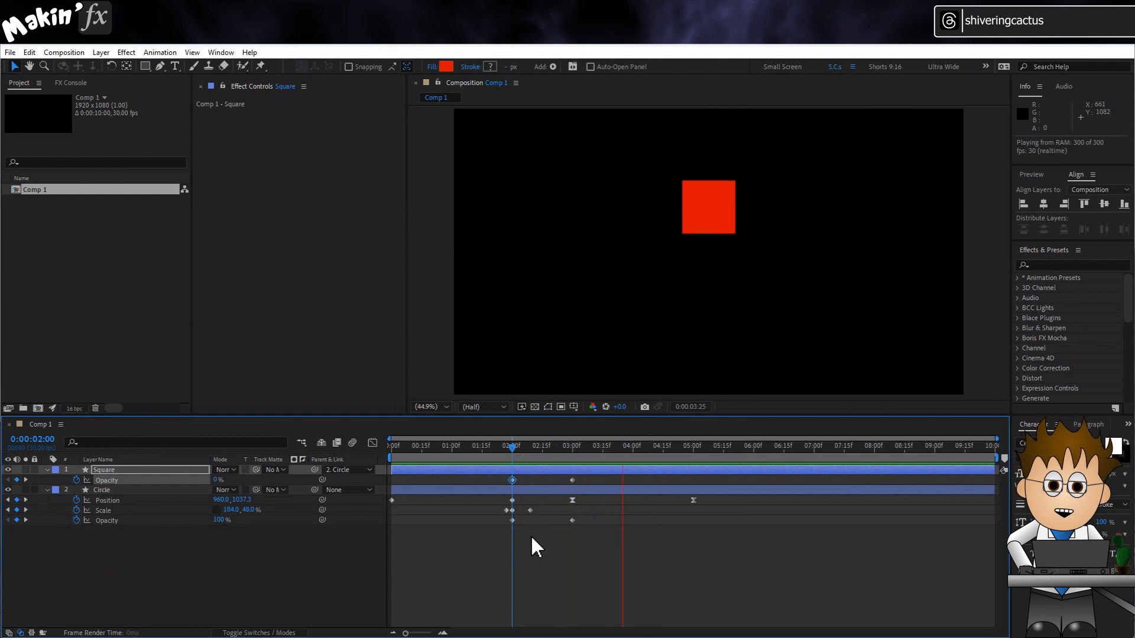
key(space)
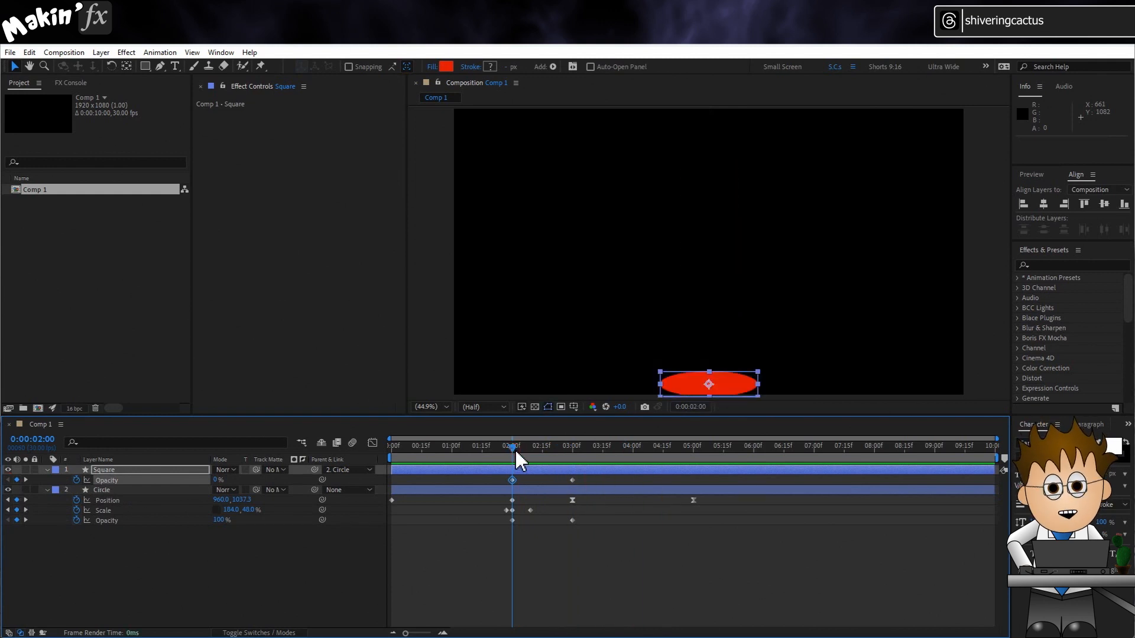
- Add an adjustment layer above the Square and Circle layers and apply the Fast Box Blur effect to it
drag(515, 453, 392, 453)
click(101, 52)
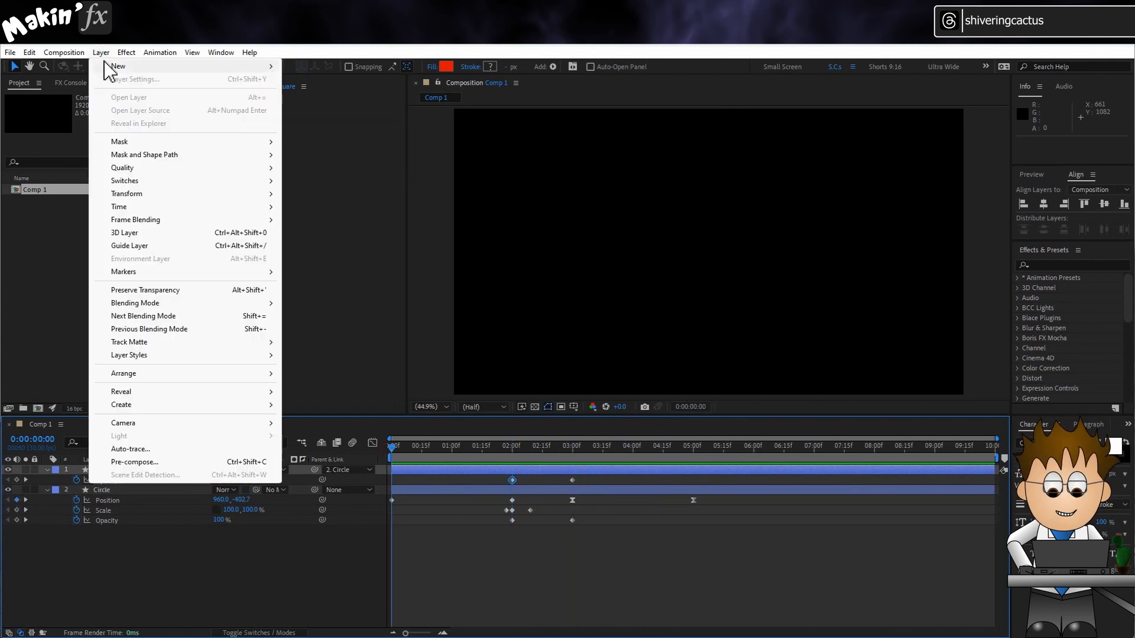
mouse_move(115, 67)
click(373, 144)
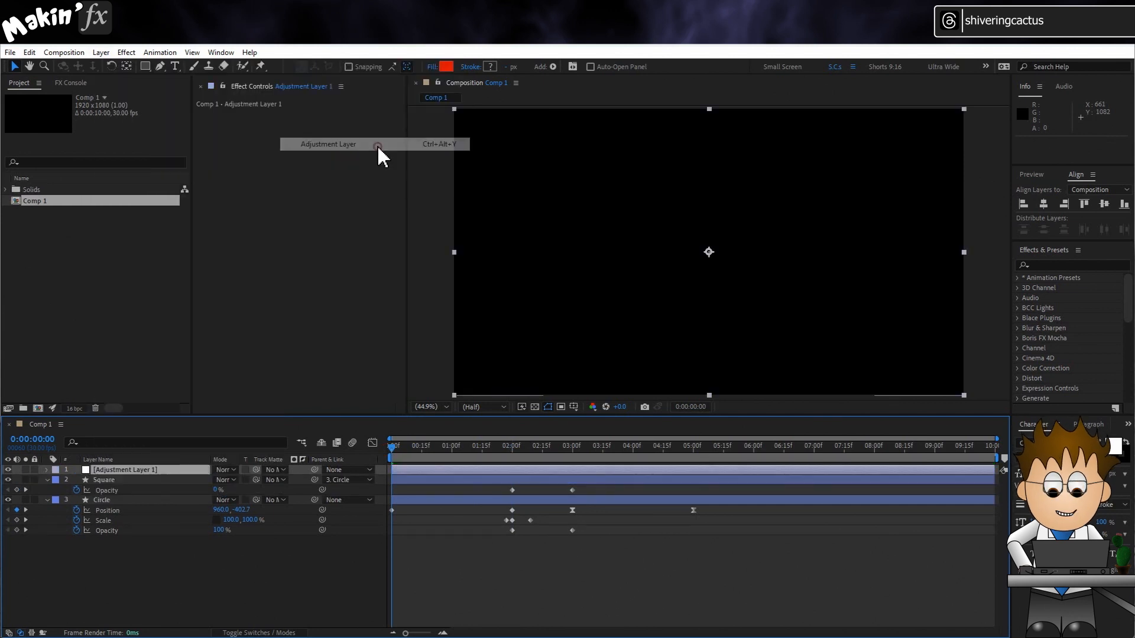
click(126, 52)
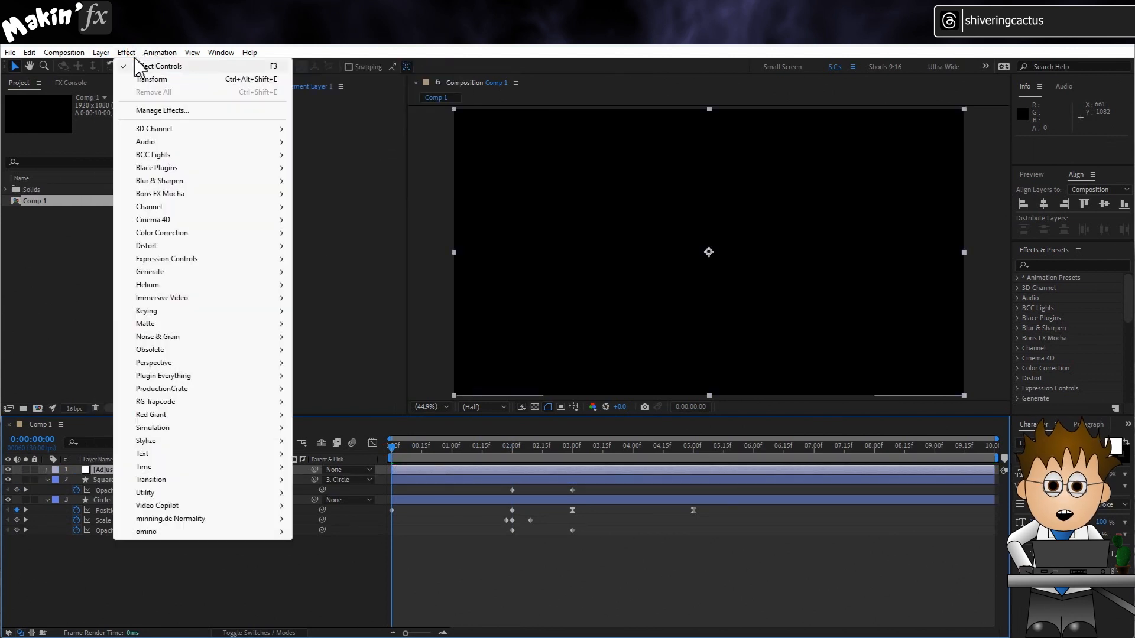
mouse_move(186, 183)
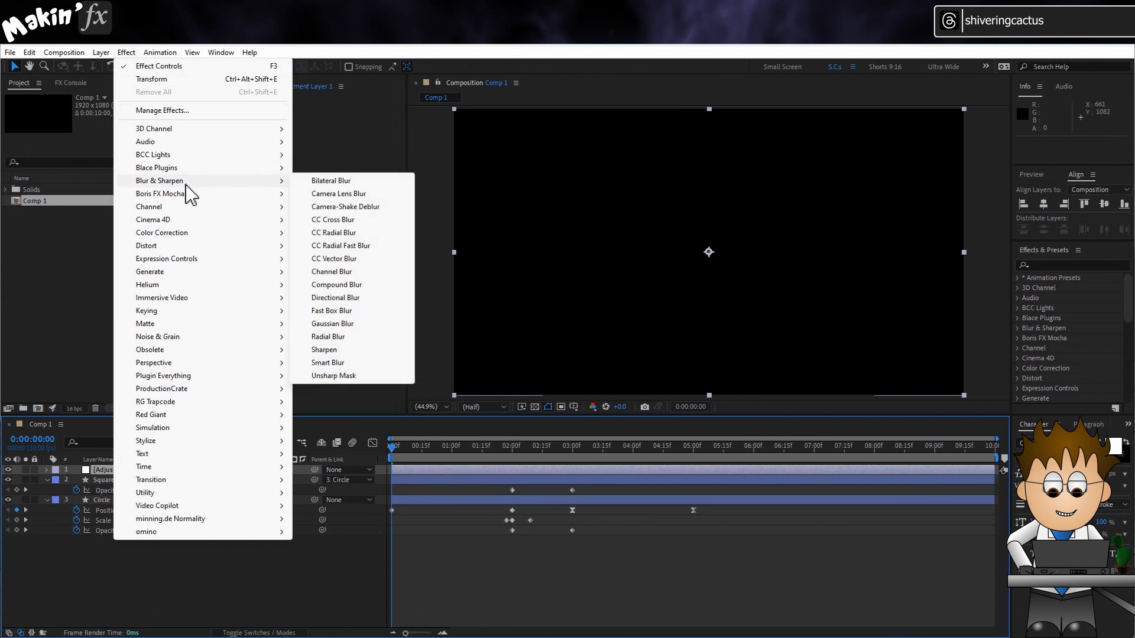
click(365, 310)
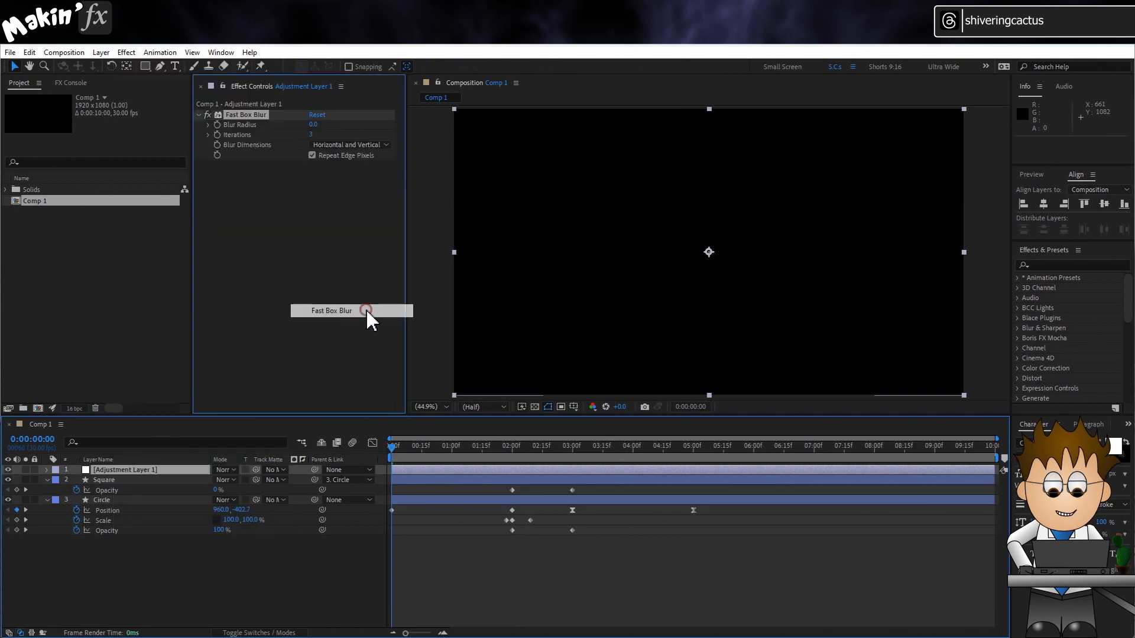
- Keyframe the adjustment layer's Blur Radius at 0 at both 2 seconds and 3 seconds, showing its keyframes in the timeline
drag(479, 460, 496, 456)
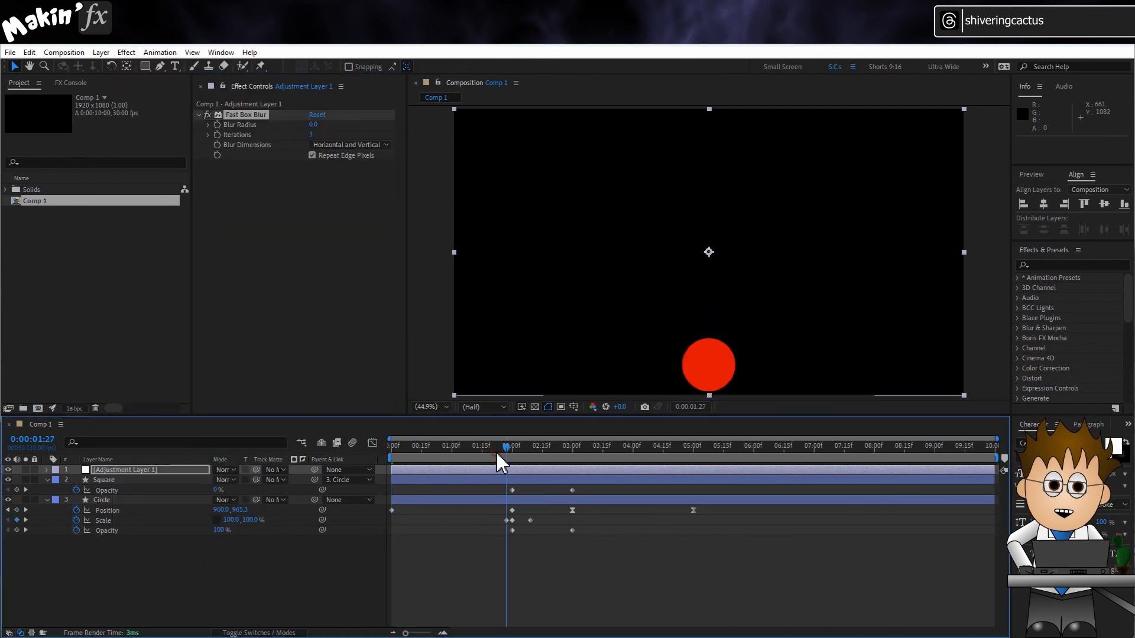
click(512, 455)
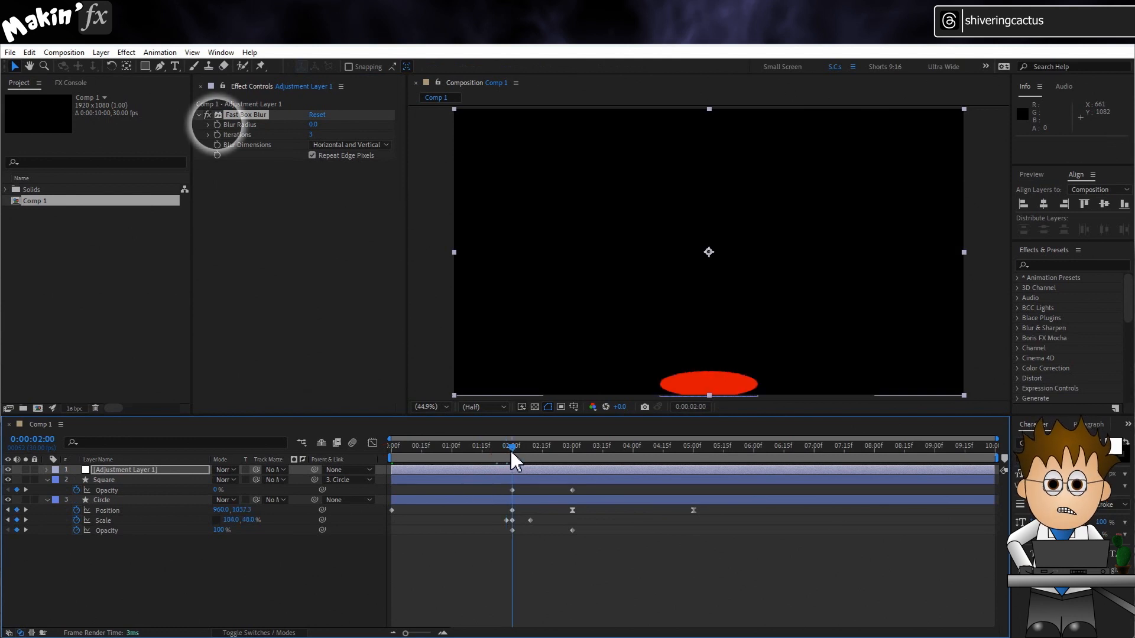
click(218, 125)
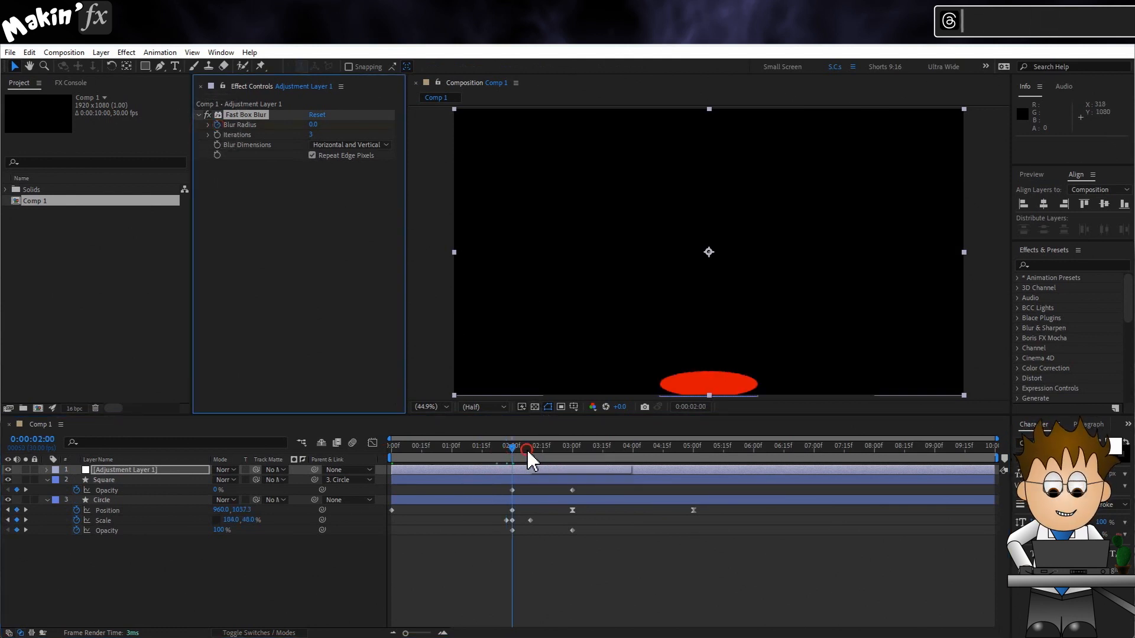
drag(528, 454, 557, 453)
click(99, 471)
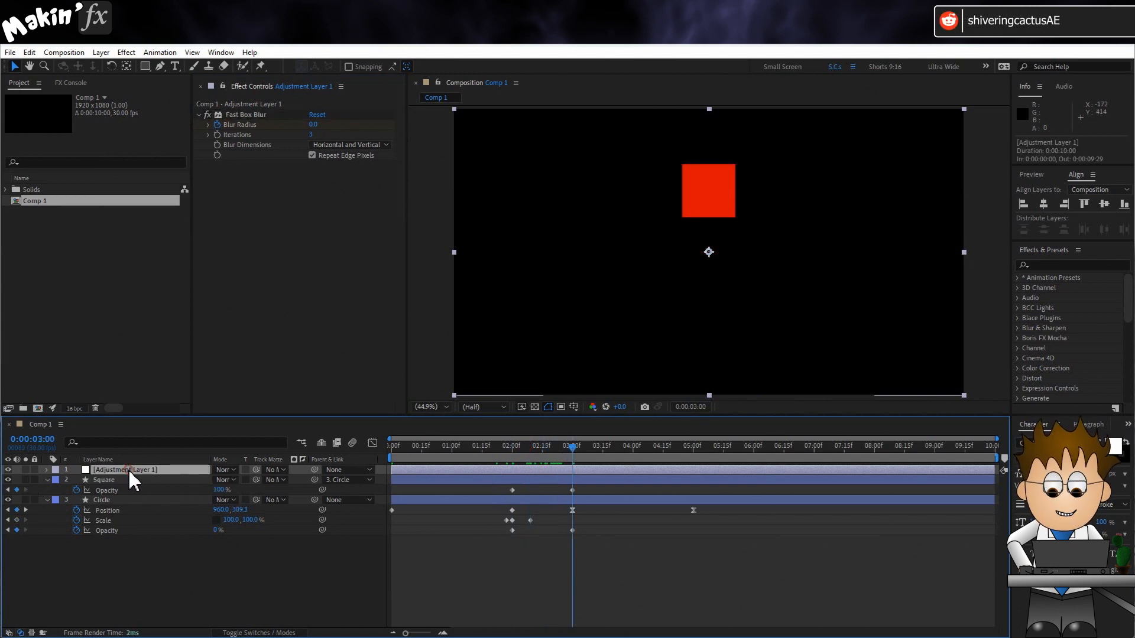
key(u)
click(17, 490)
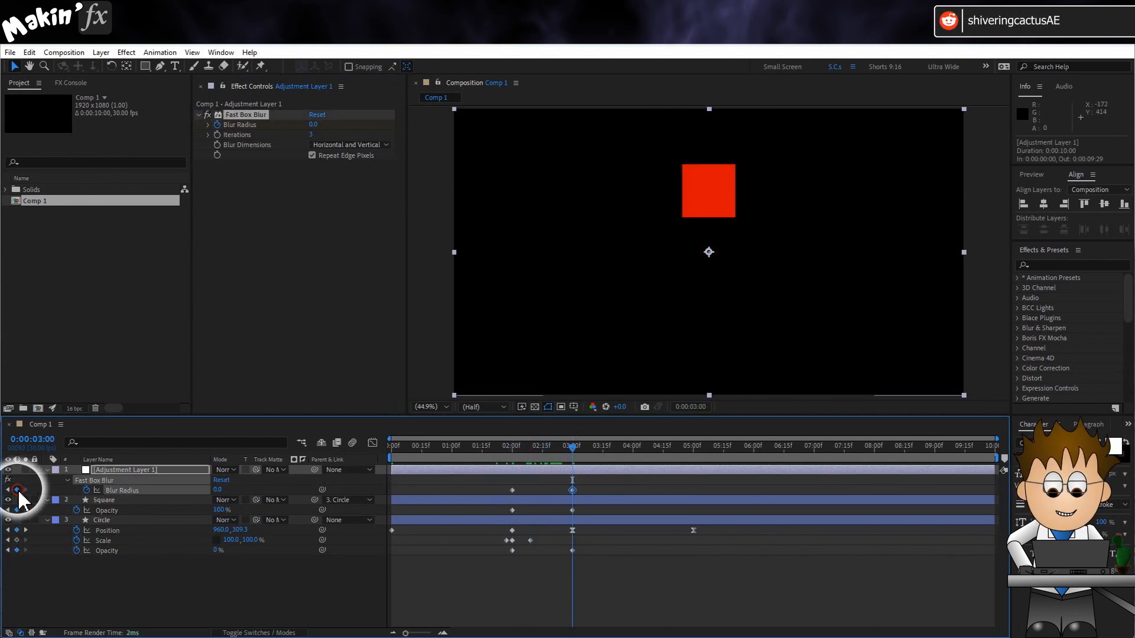
- Keyframe the Fast Box Blur's Blur Radius to 20 at 0:00:02:09, between the two zero keyframes
drag(539, 451, 535, 451)
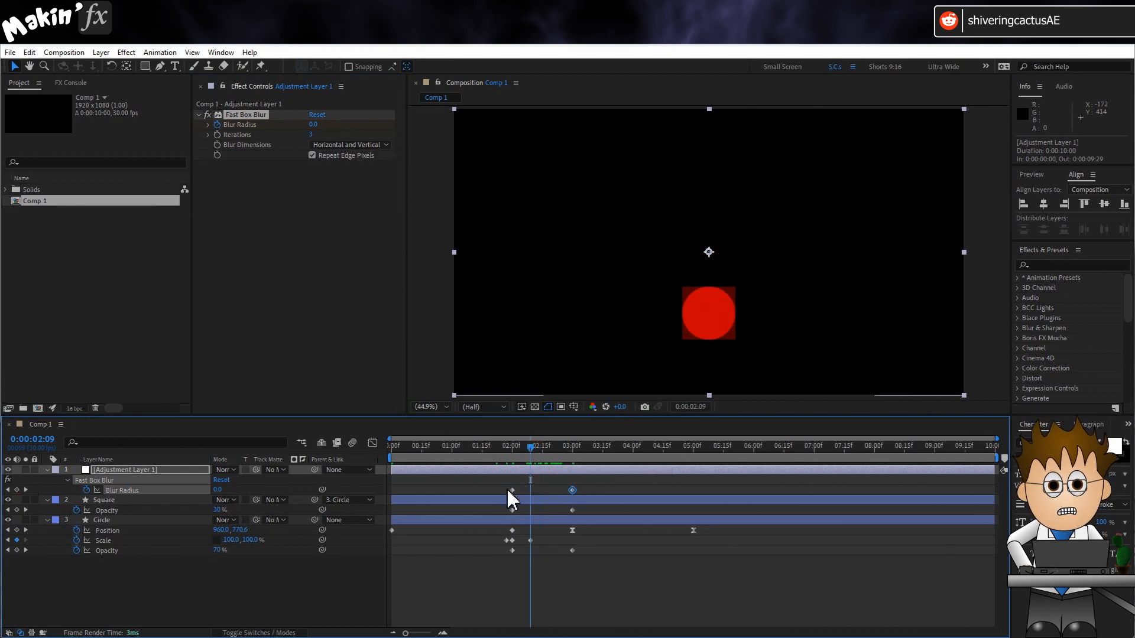
click(318, 126)
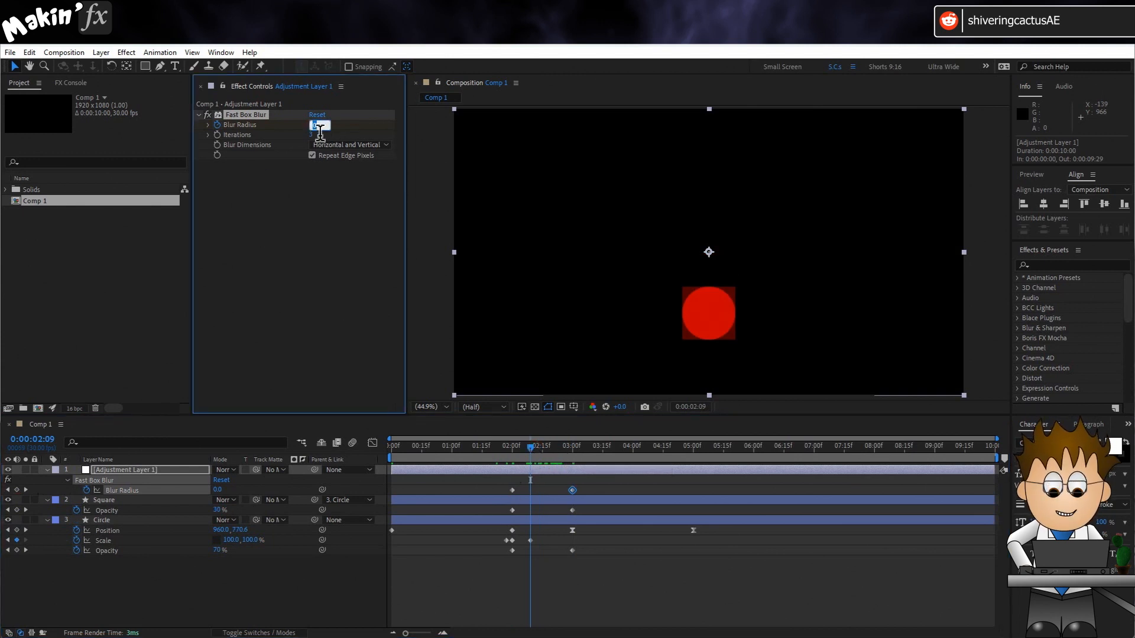
text(20)
key(Return)
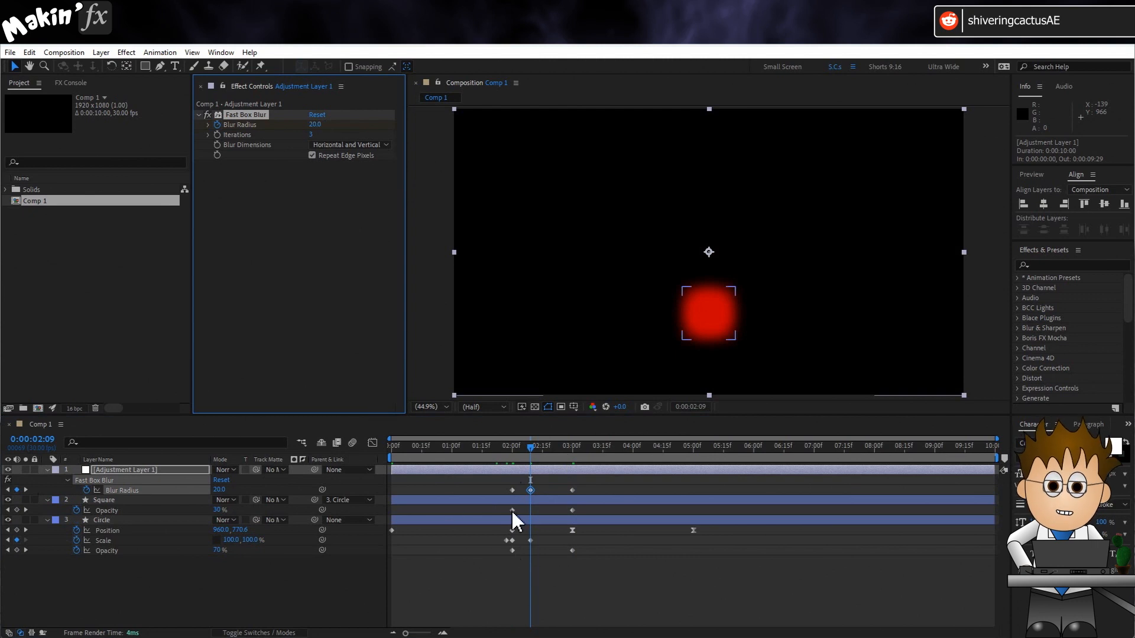
- Retime the first Blur Radius keyframe to about 0:00:01:21, the 20 keyframe to 2 seconds, and the circle's first Scale keyframe to 0:00:01:25
drag(507, 541, 494, 541)
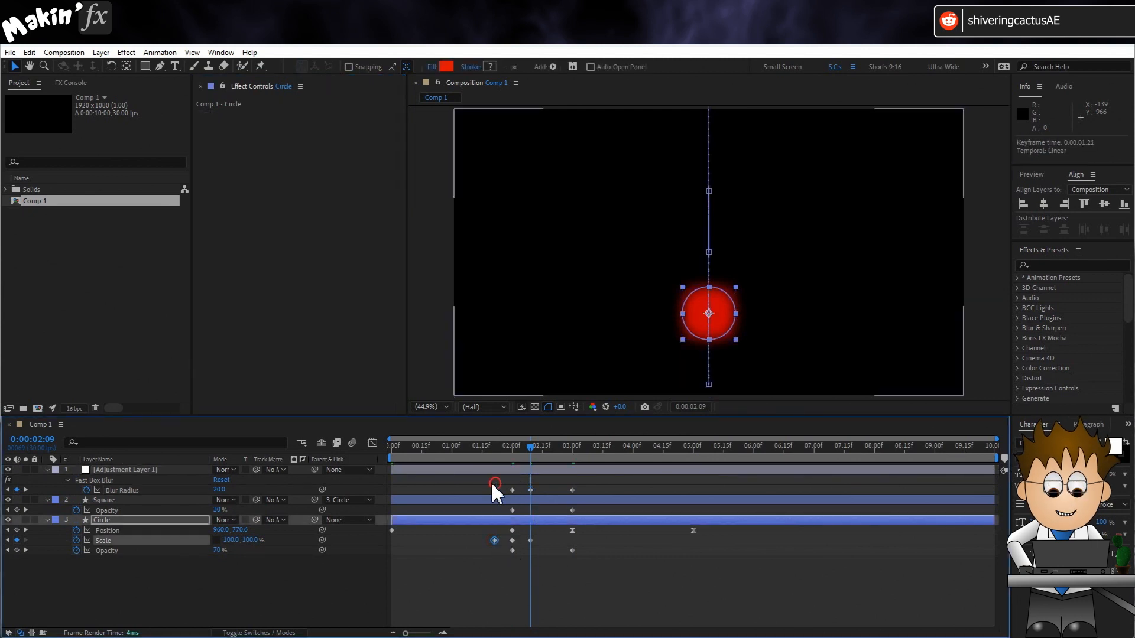
drag(494, 482, 530, 491)
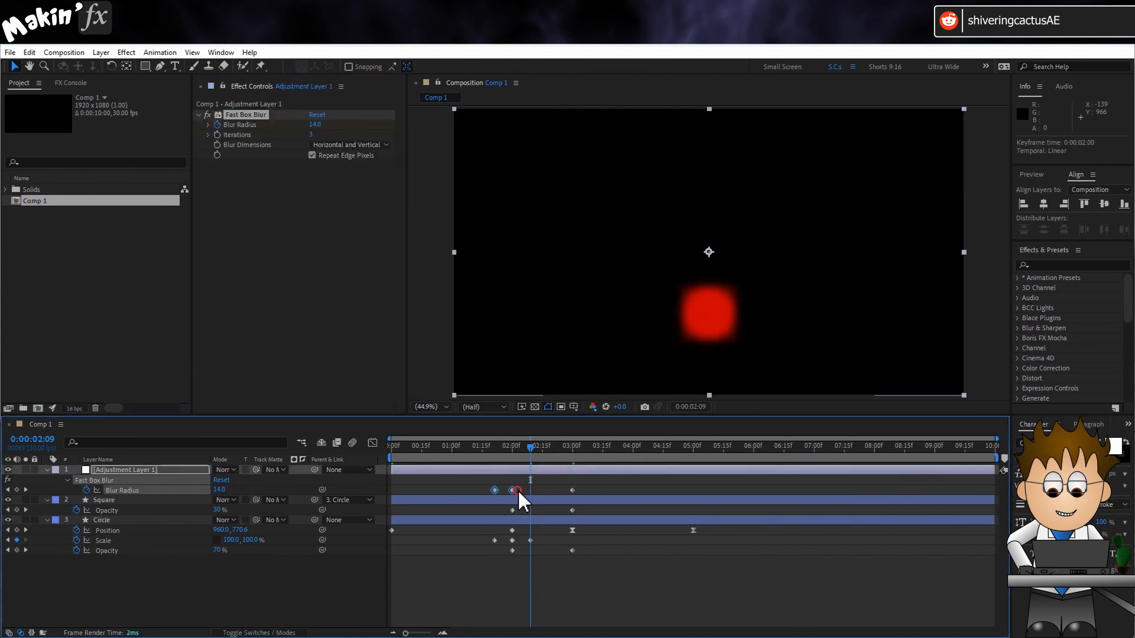
click(496, 540)
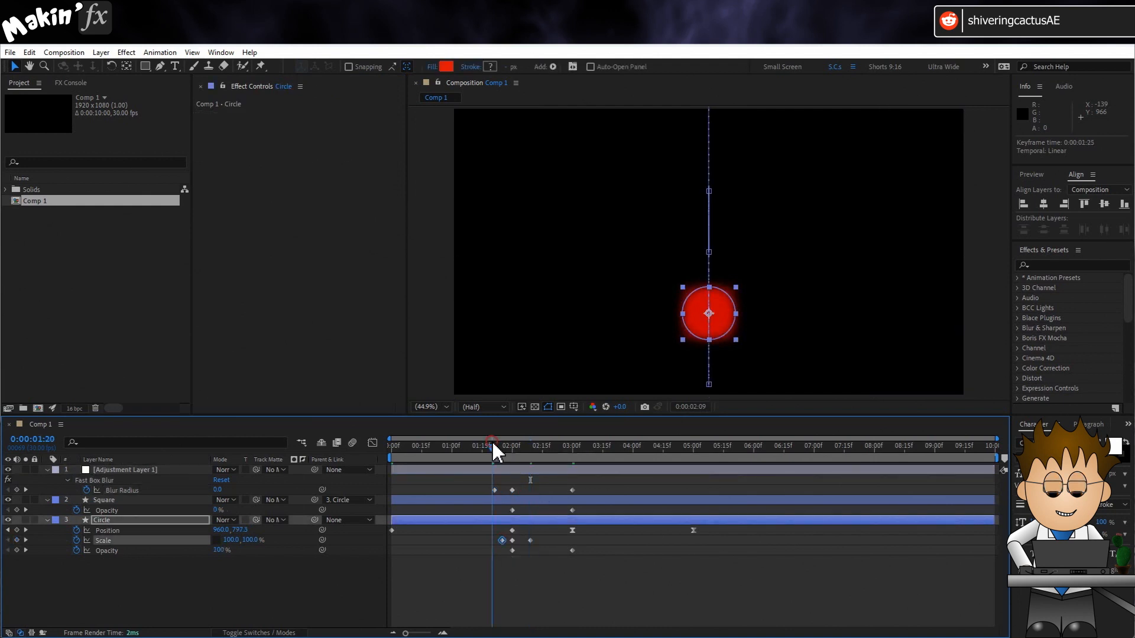
mouse_move(493, 444)
mouse_down()
mouse_move(517, 454)
mouse_move(495, 453)
mouse_up()
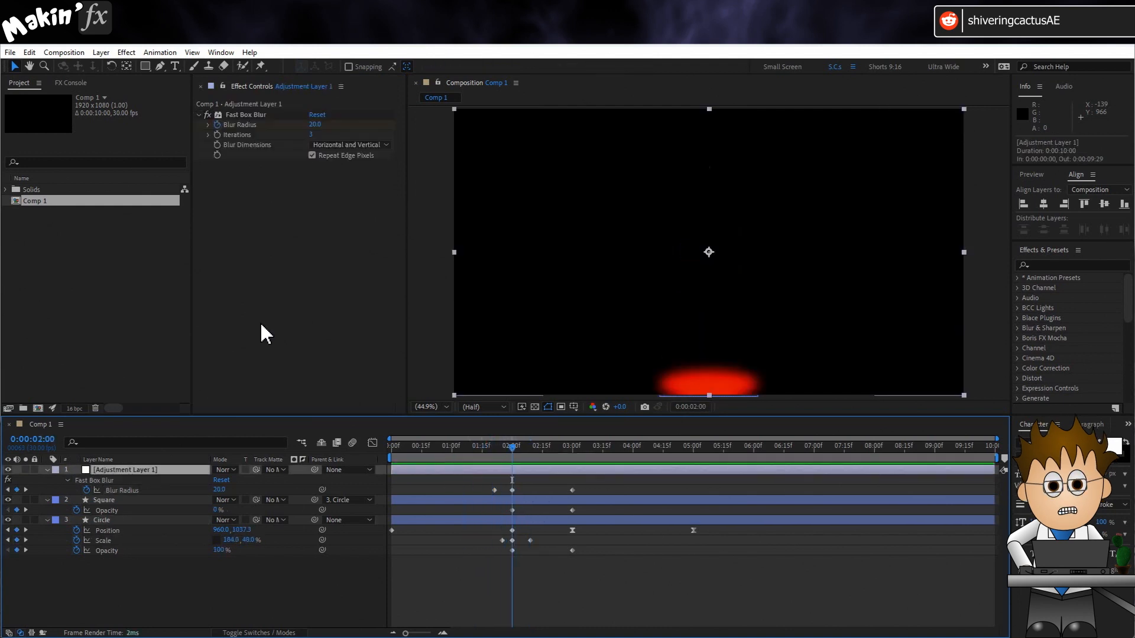
- Apply Simple Choker to the adjustment layer with Choke Matte at -10, and play back the animation from the start
click(126, 52)
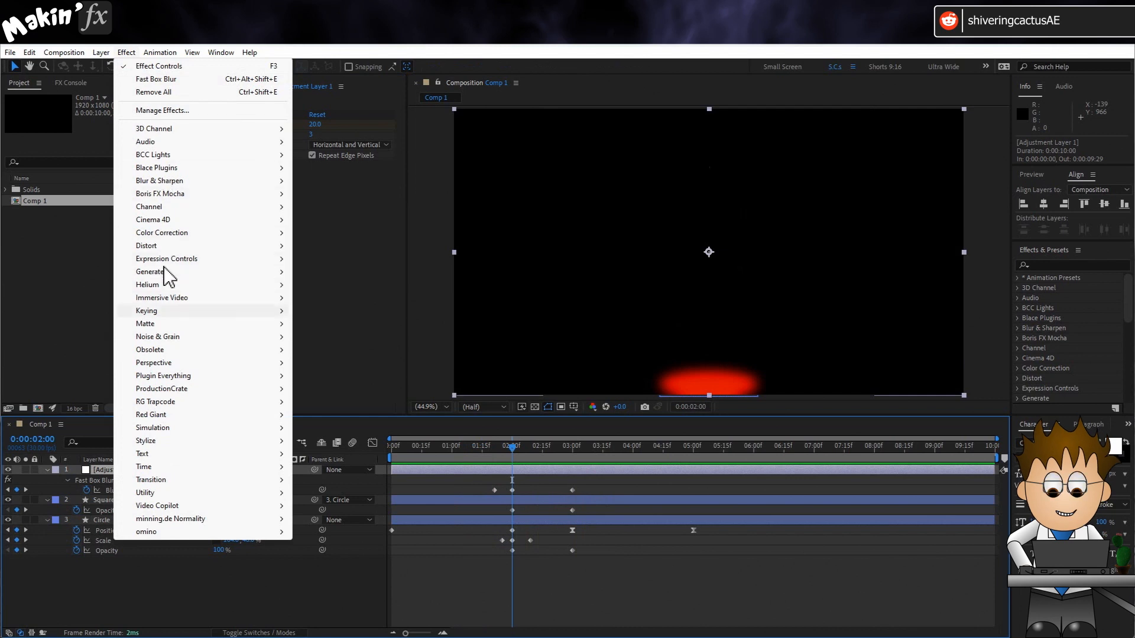
mouse_move(167, 324)
click(370, 360)
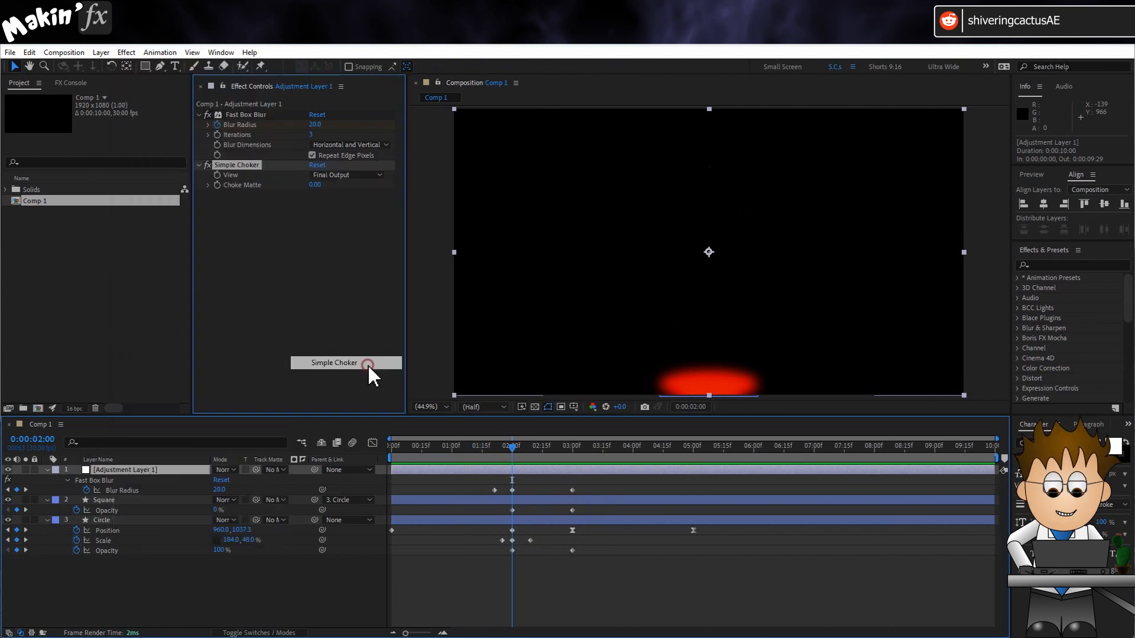
click(315, 185)
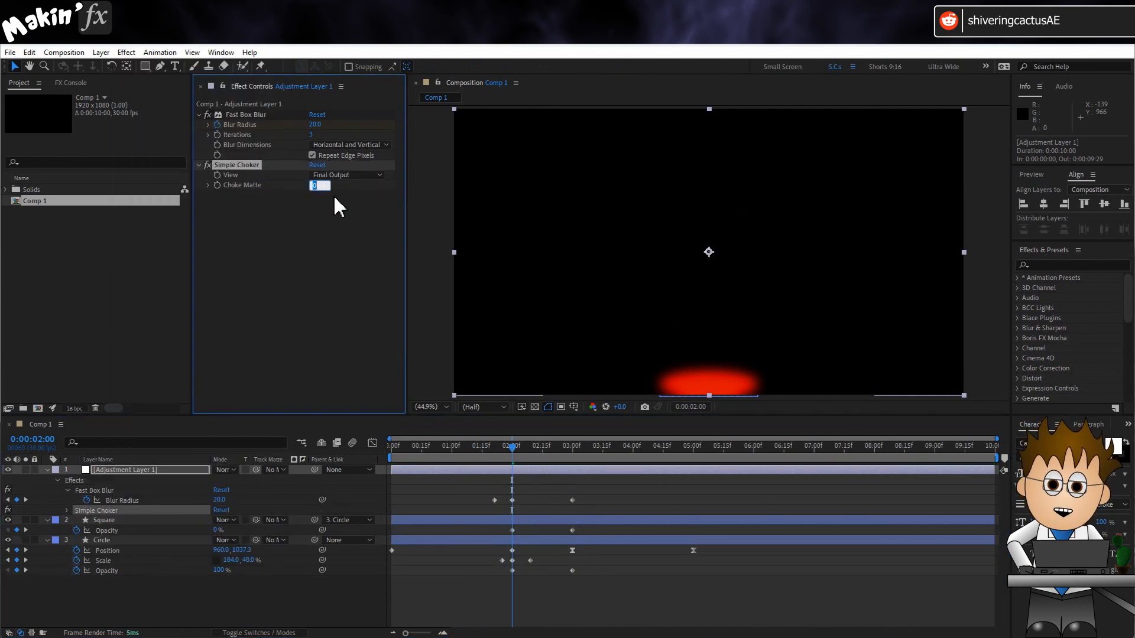
text(-10)
key(Return)
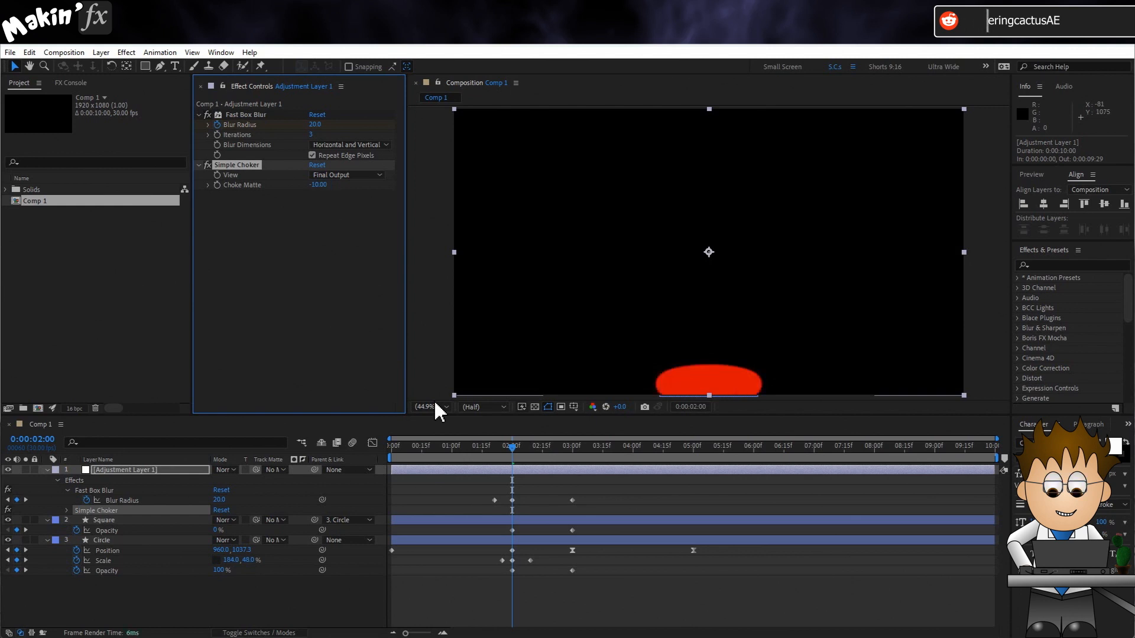
click(387, 452)
key(space)
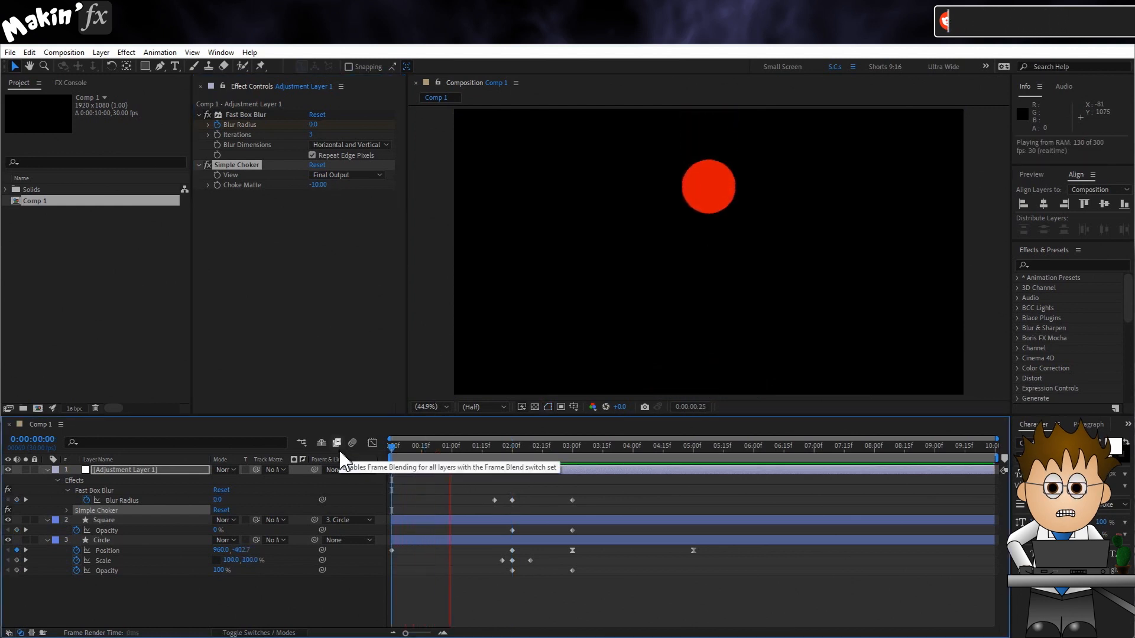